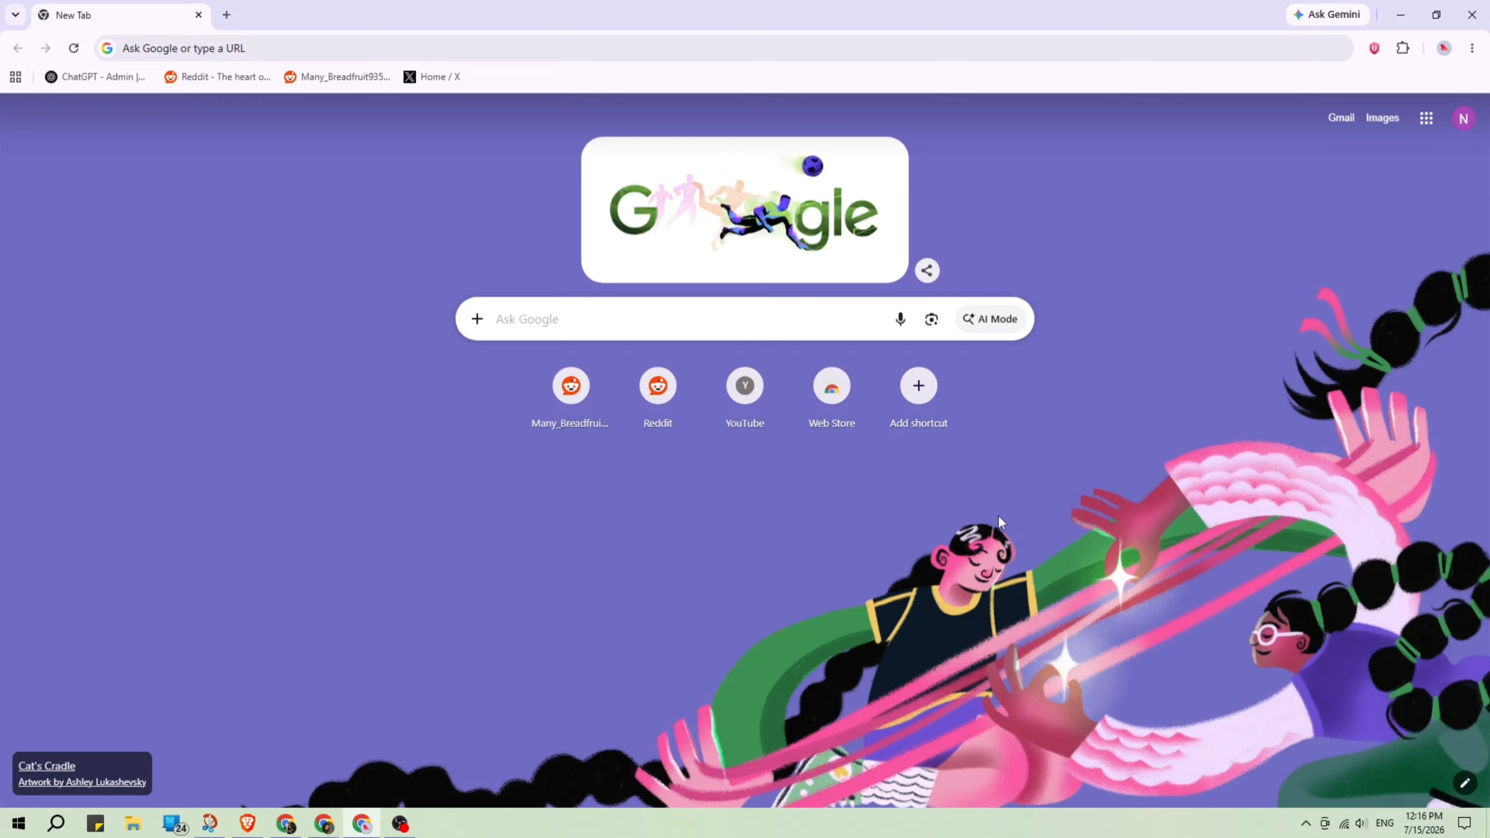
click(1435, 832)
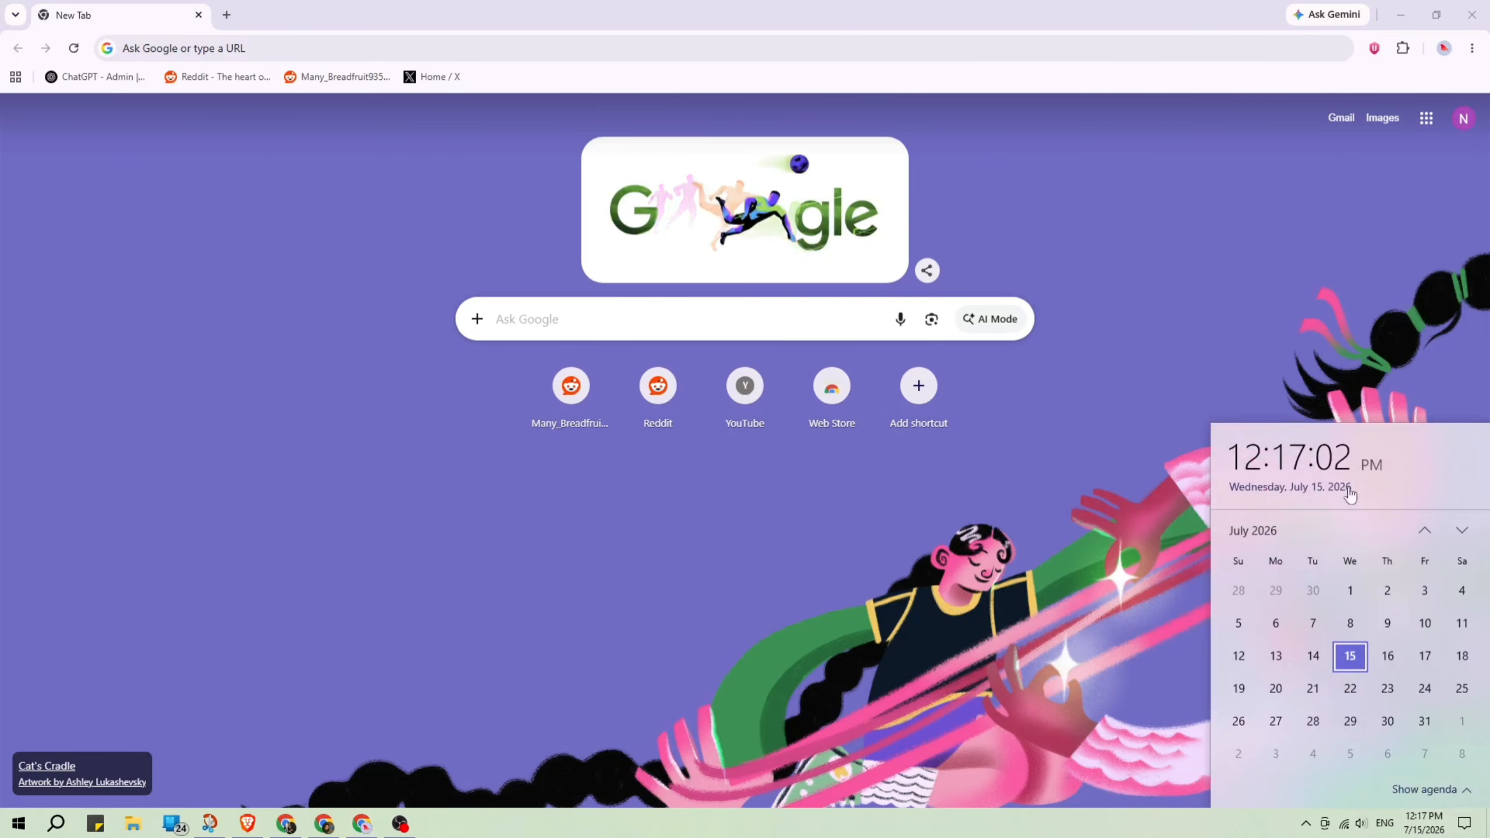
click(650, 607)
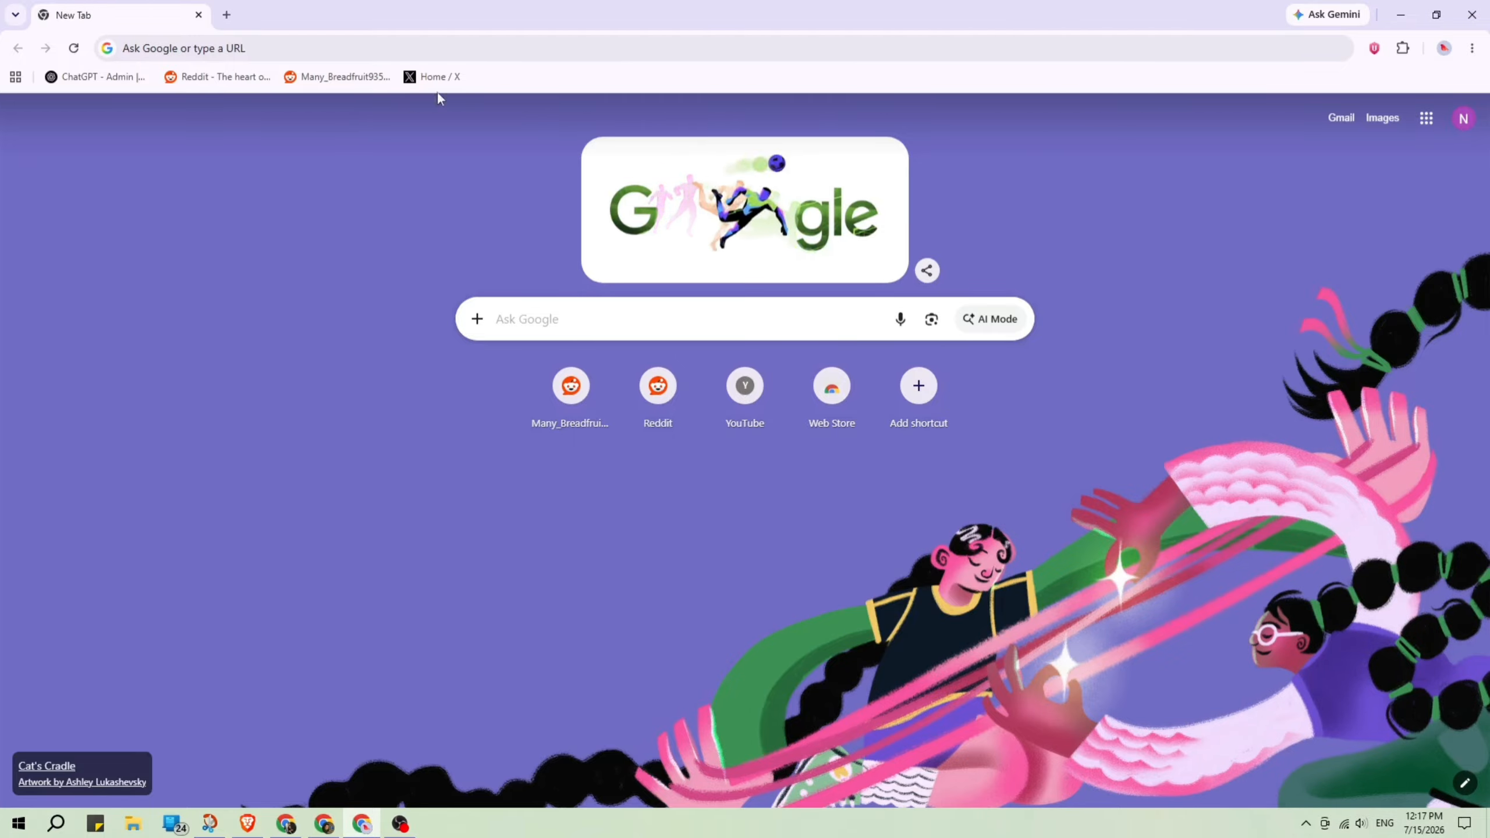
- Search the web for "google ads" and open the sponsored "Sign in to Google Ads" result
click(554, 50)
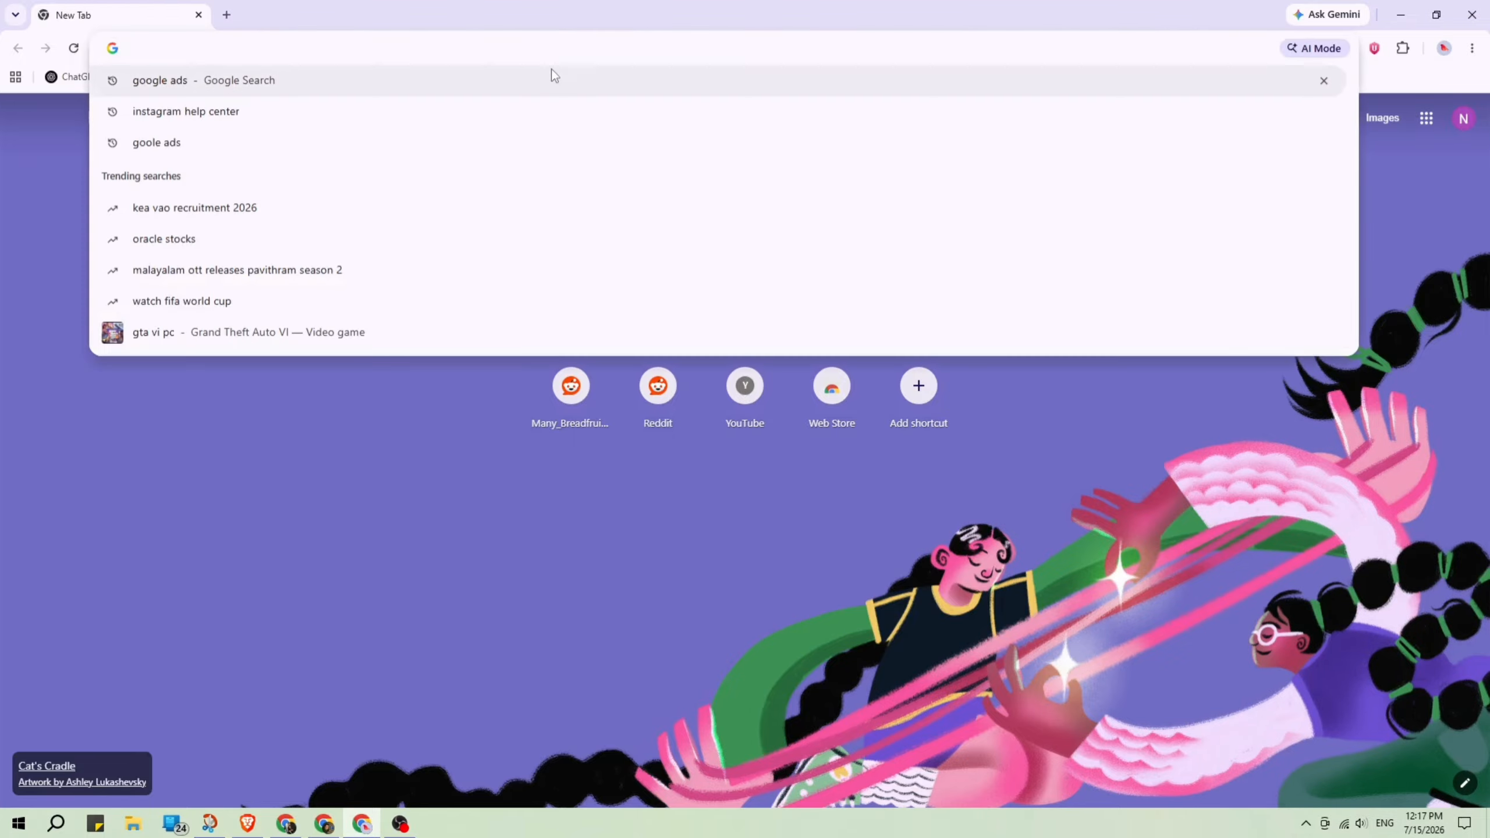
click(551, 72)
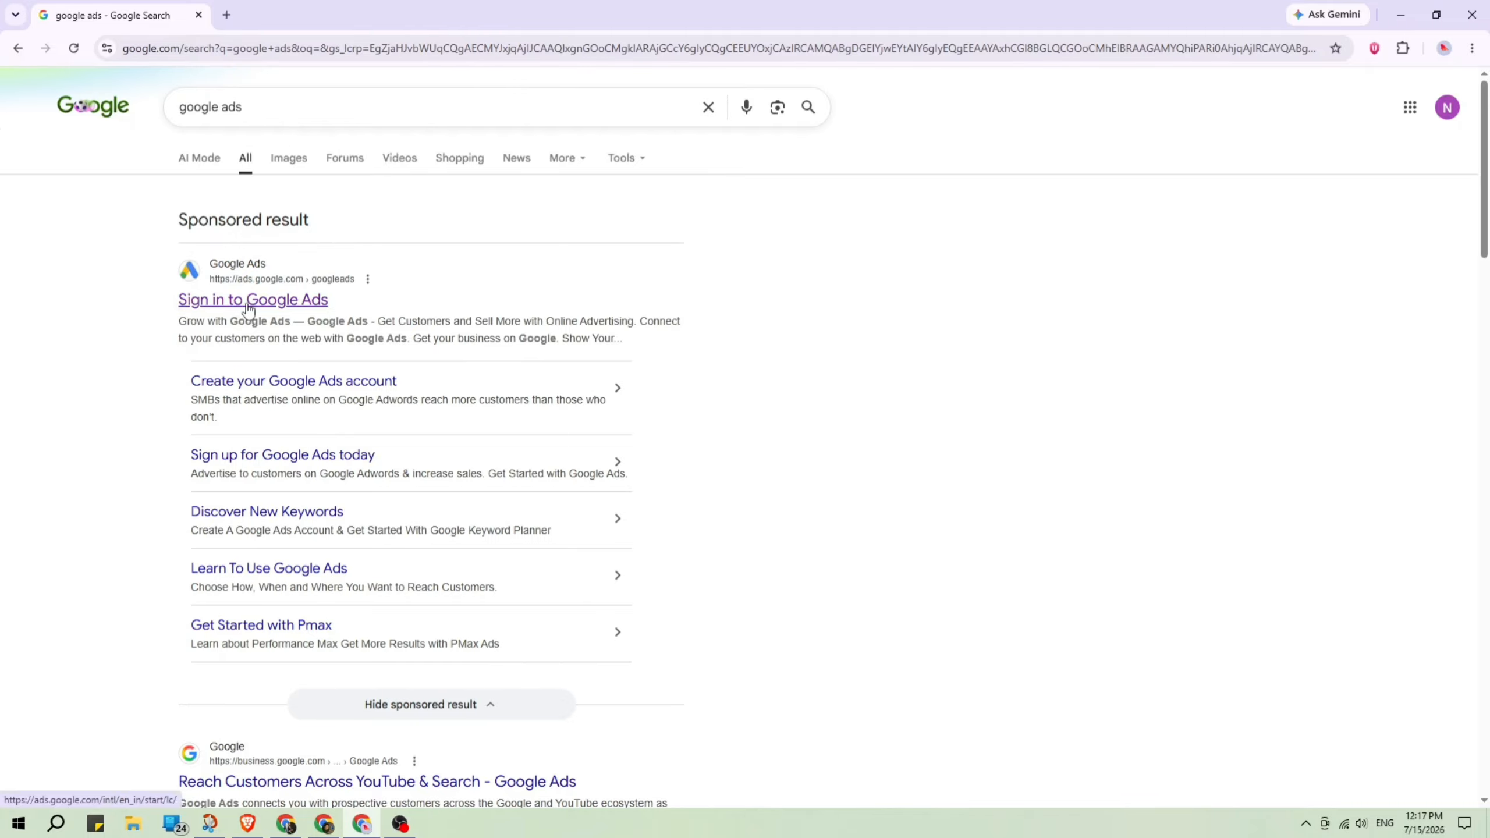
click(202, 301)
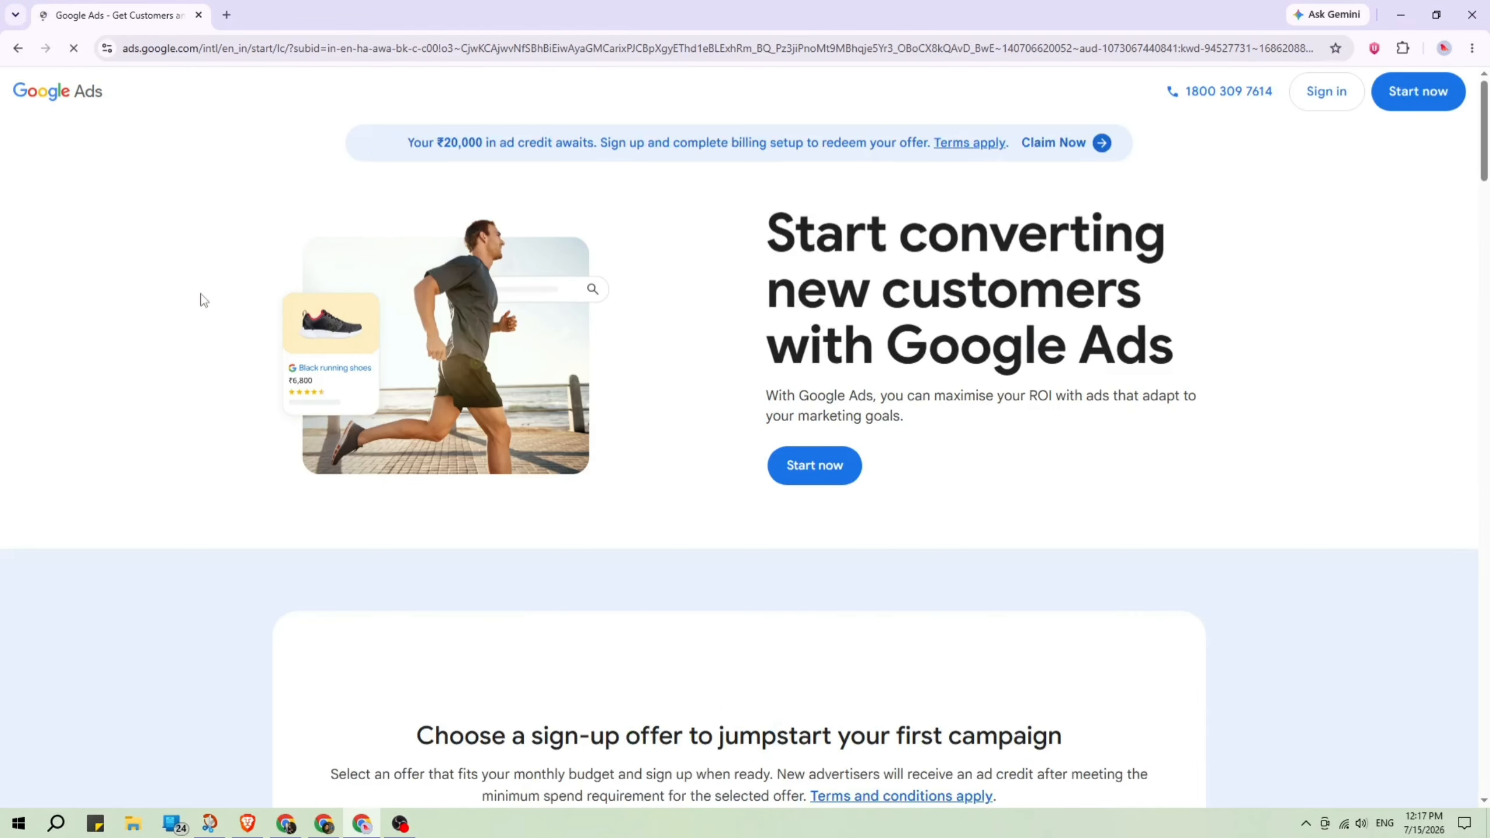
- Claim the ₹20,000 ad credit sign-up offer (Offer A) and start creating the first campaign
scroll(237, 299, down, 5)
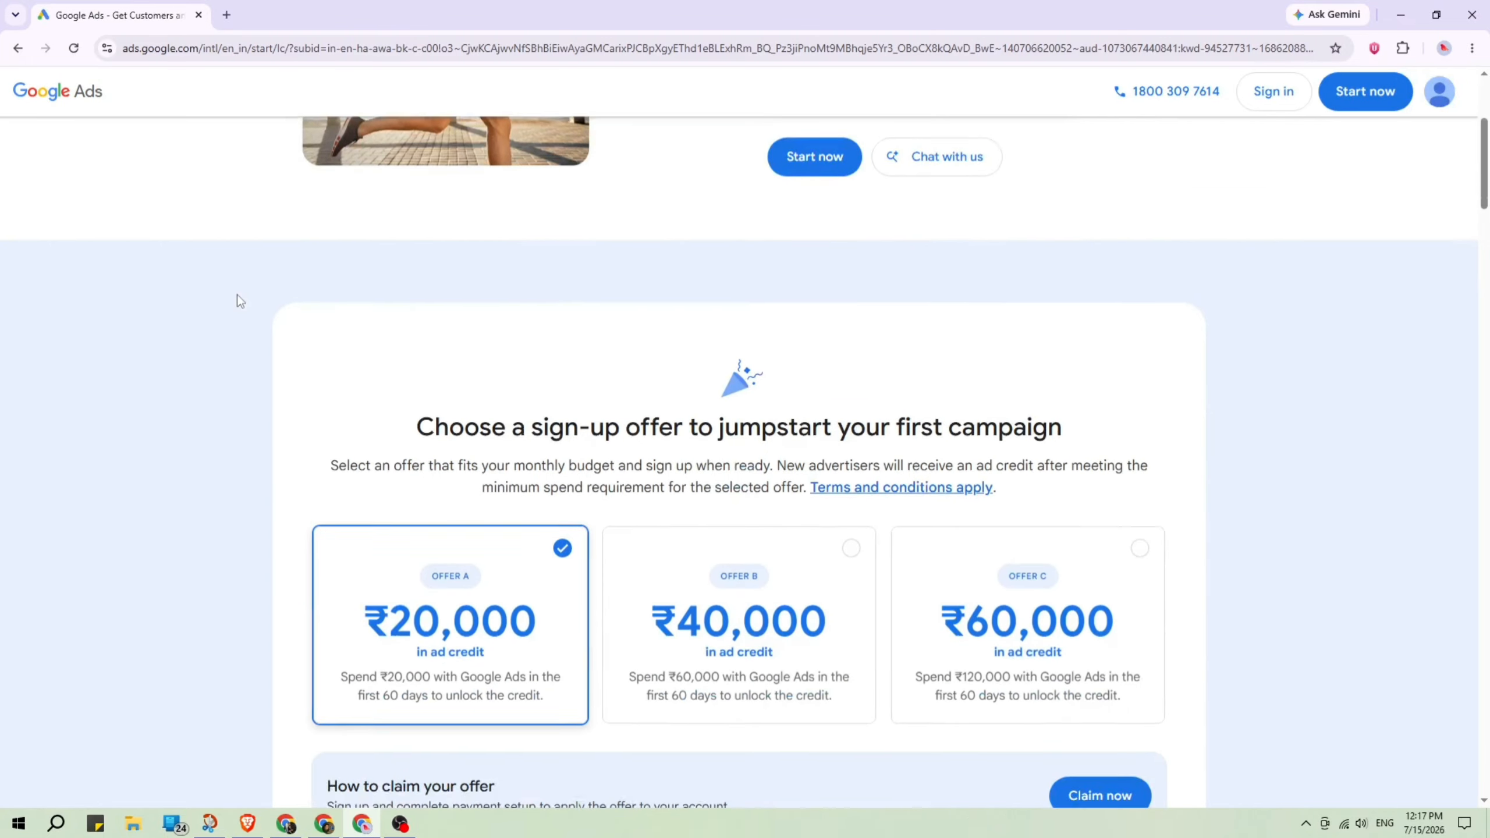
scroll(238, 301, down, 1)
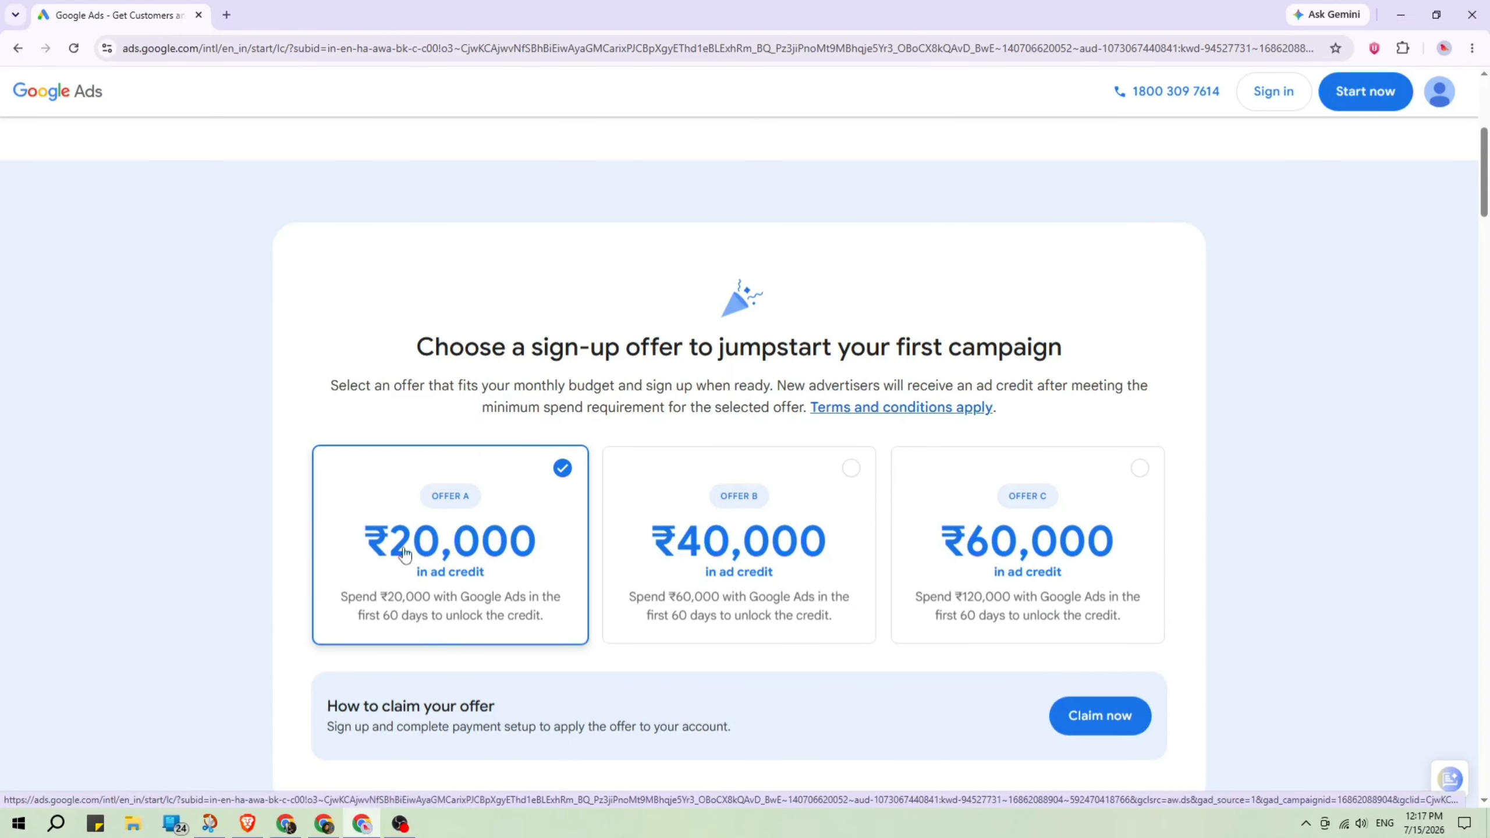
scroll(253, 422, down, 1)
click(1116, 641)
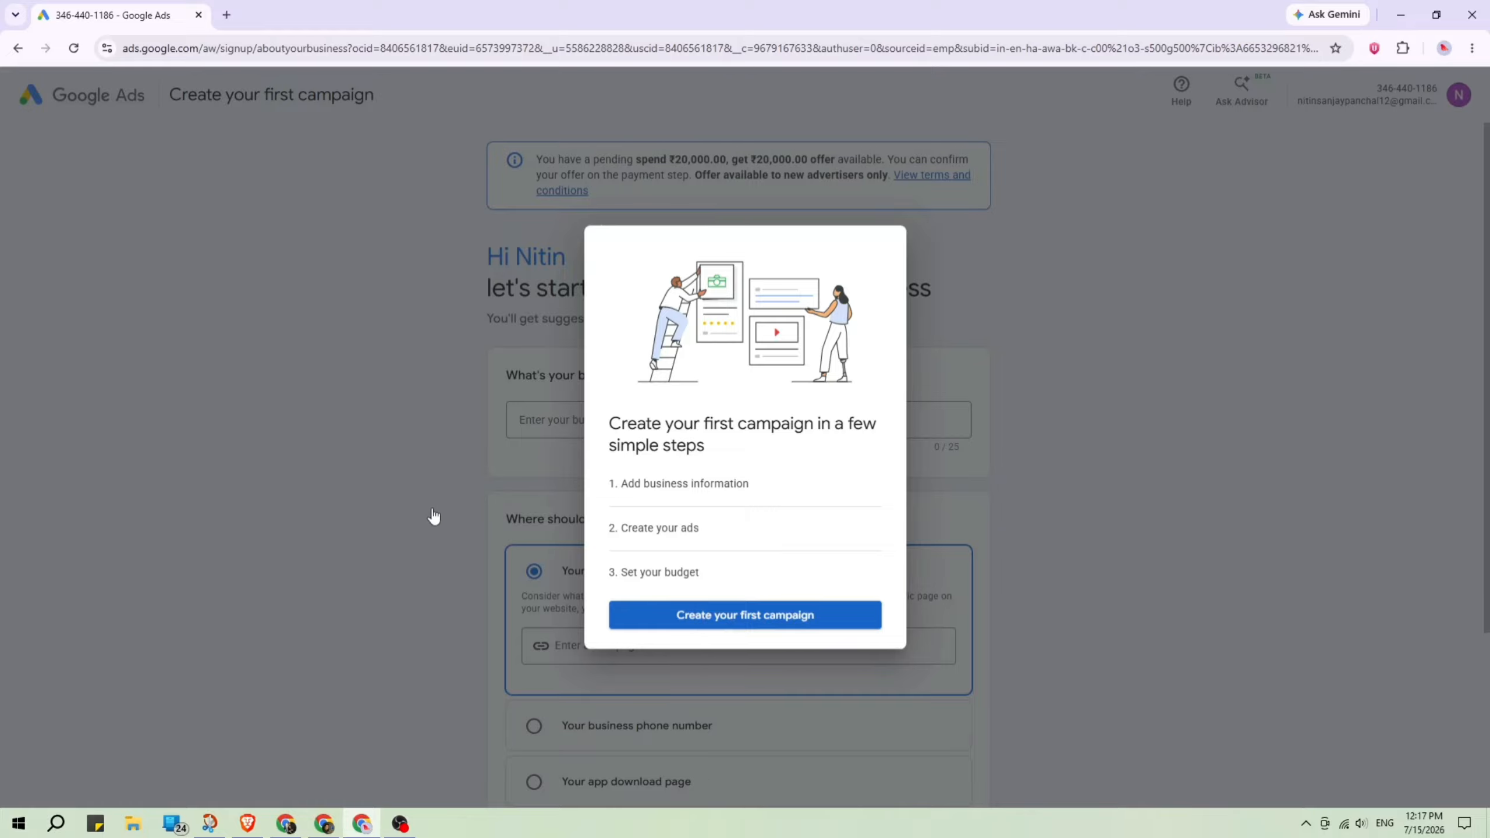
click(758, 616)
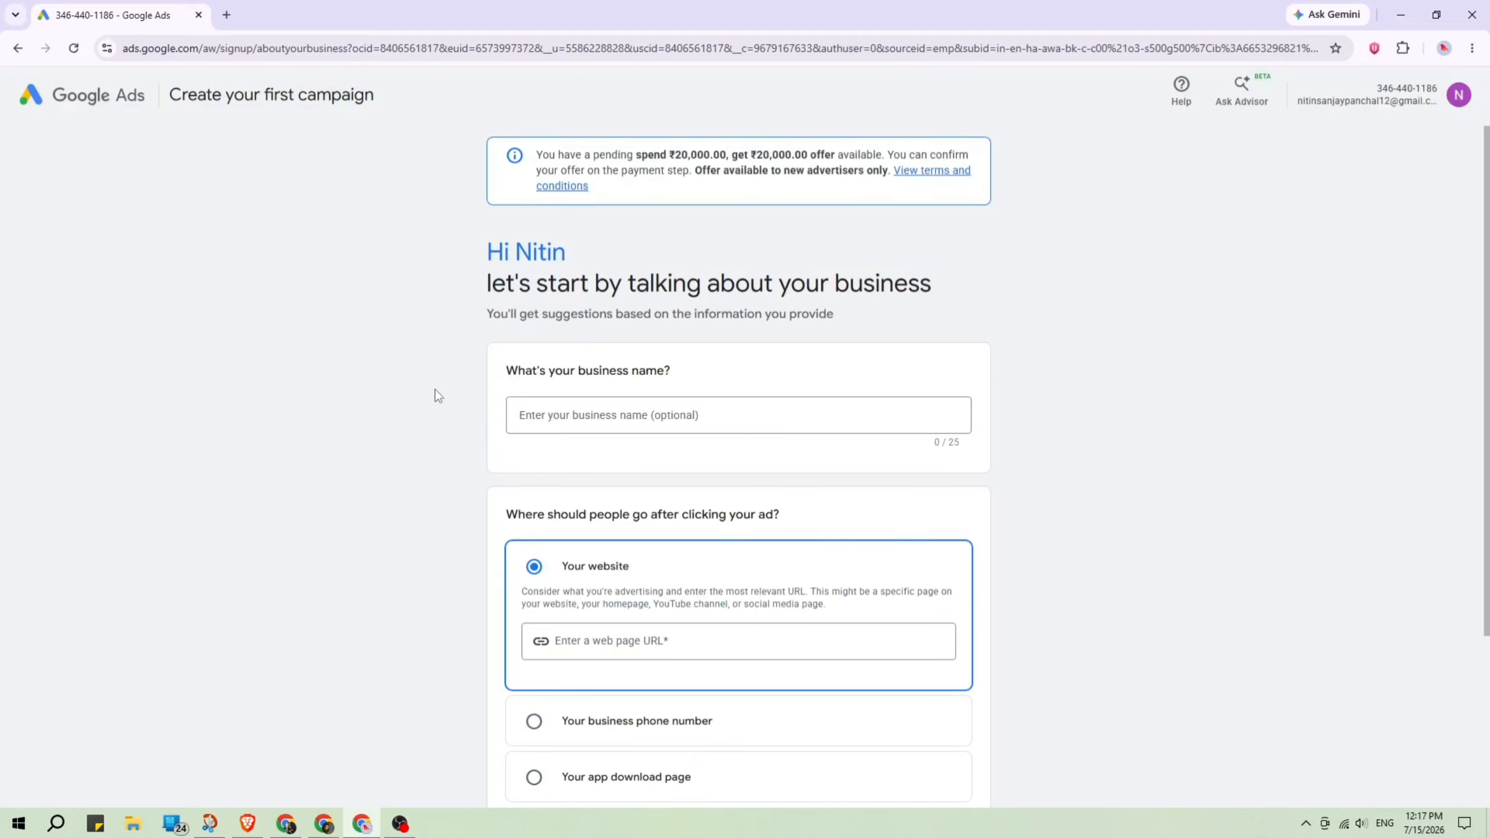
scroll(435, 389, down, 3)
scroll(435, 390, up, 2)
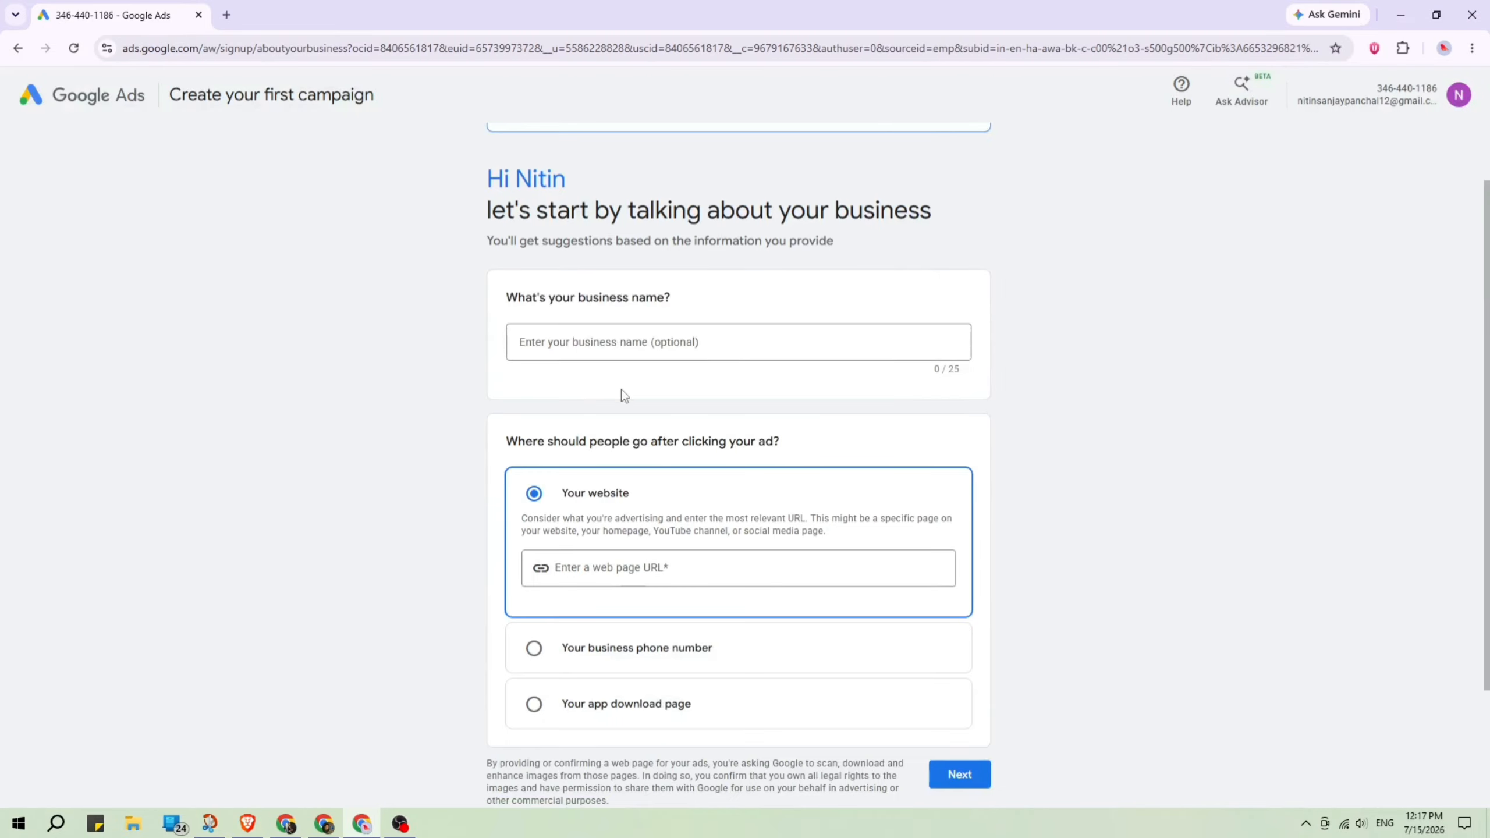
scroll(621, 390, down, 1)
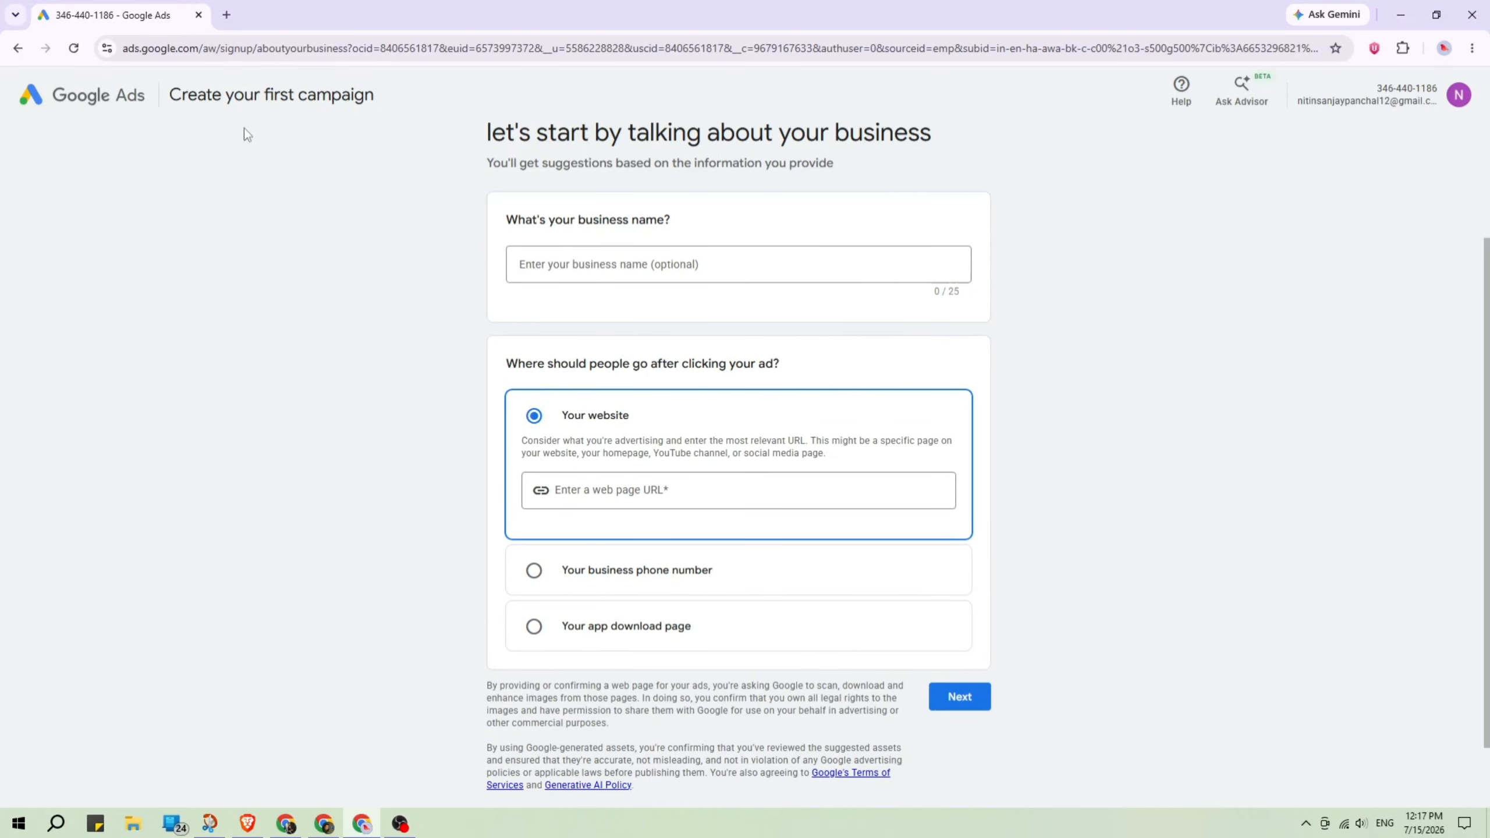
click(203, 48)
click(233, 47)
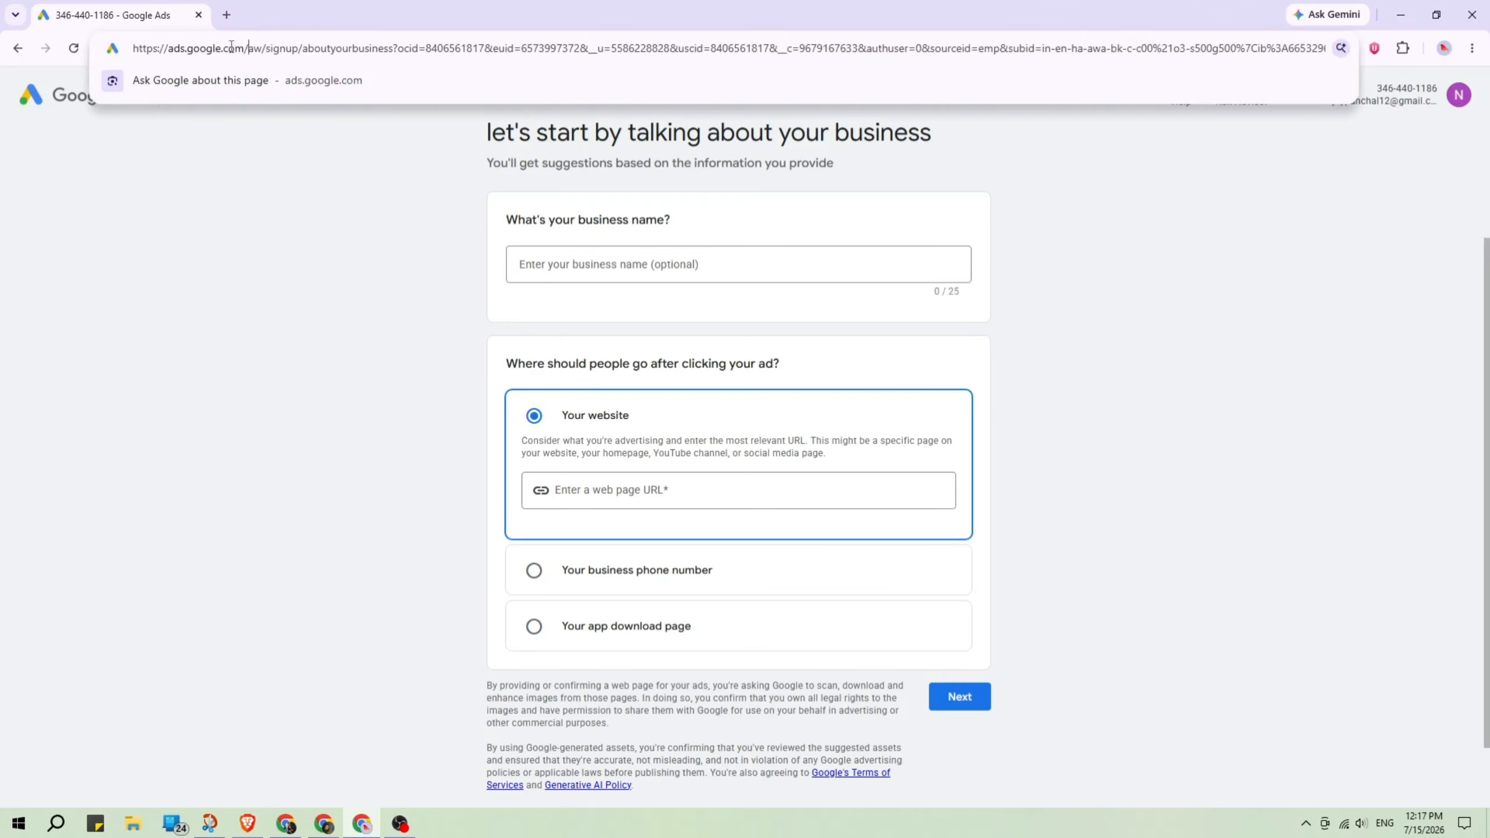
drag(246, 47, 91, 91)
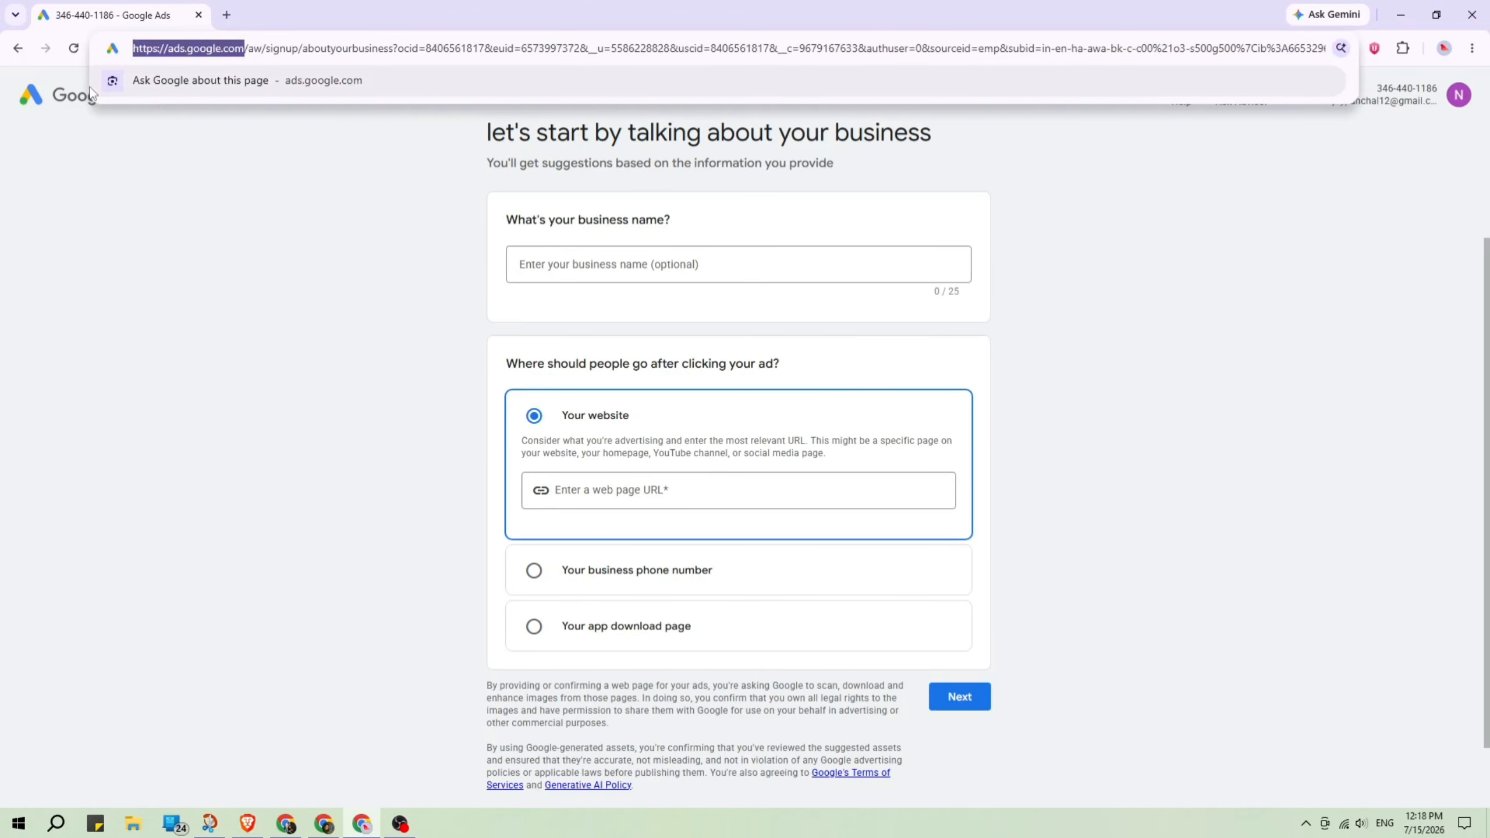
key(ctrl+c)
click(202, 392)
click(635, 496)
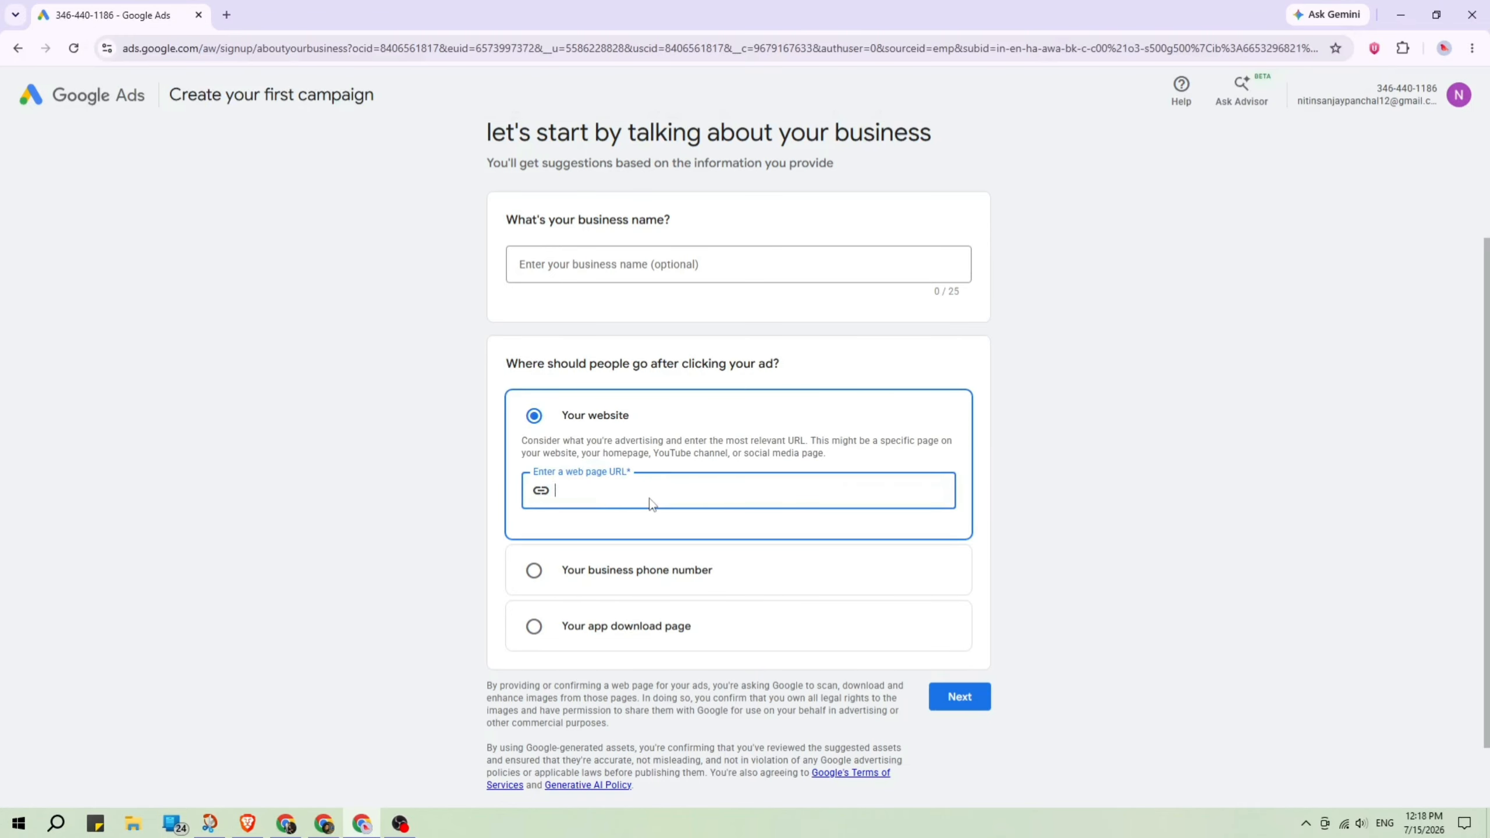
key(ctrl+v)
click(197, 460)
scroll(288, 467, down, 1)
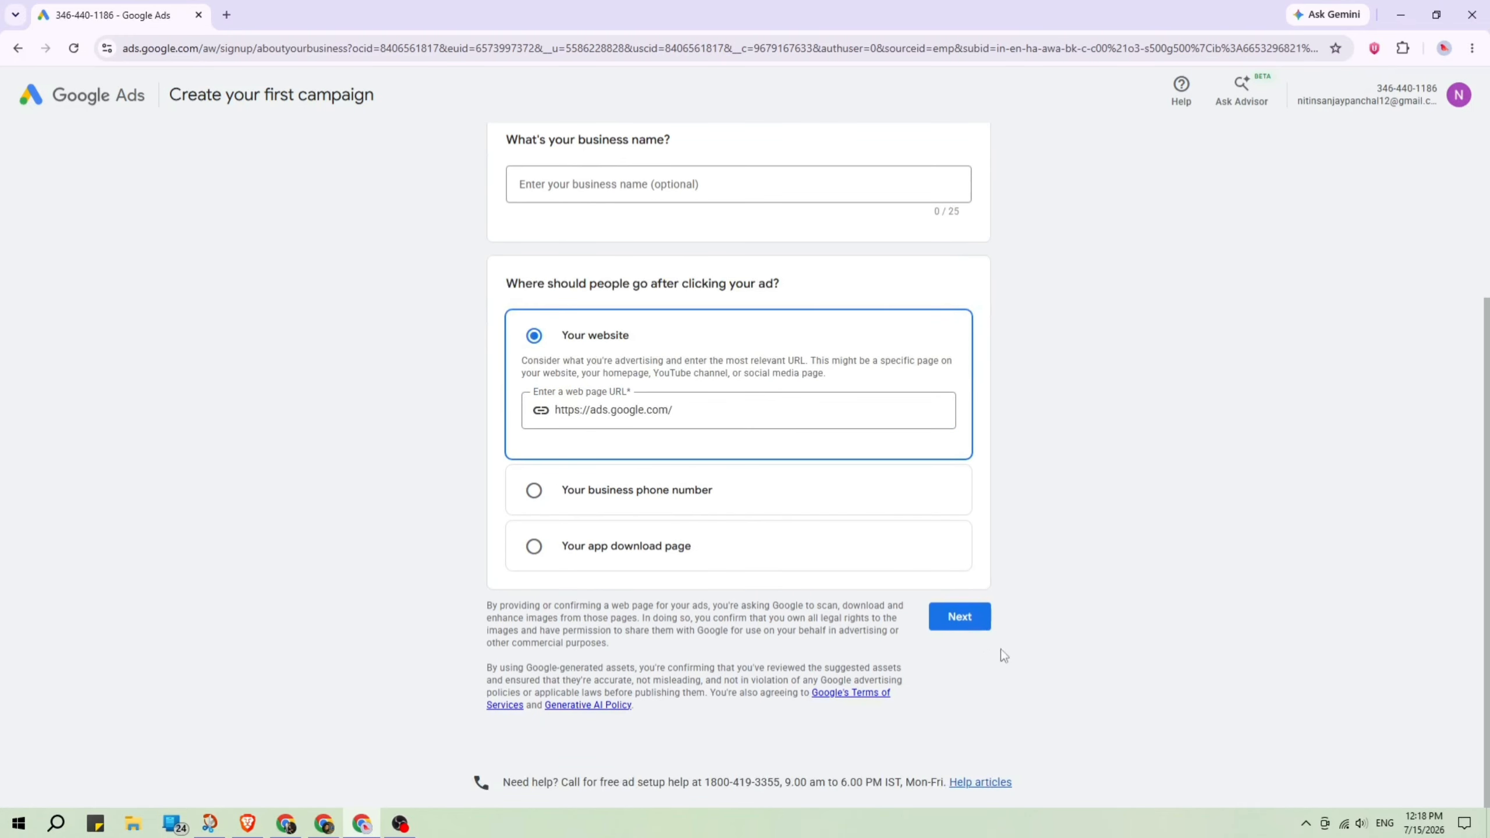
click(972, 618)
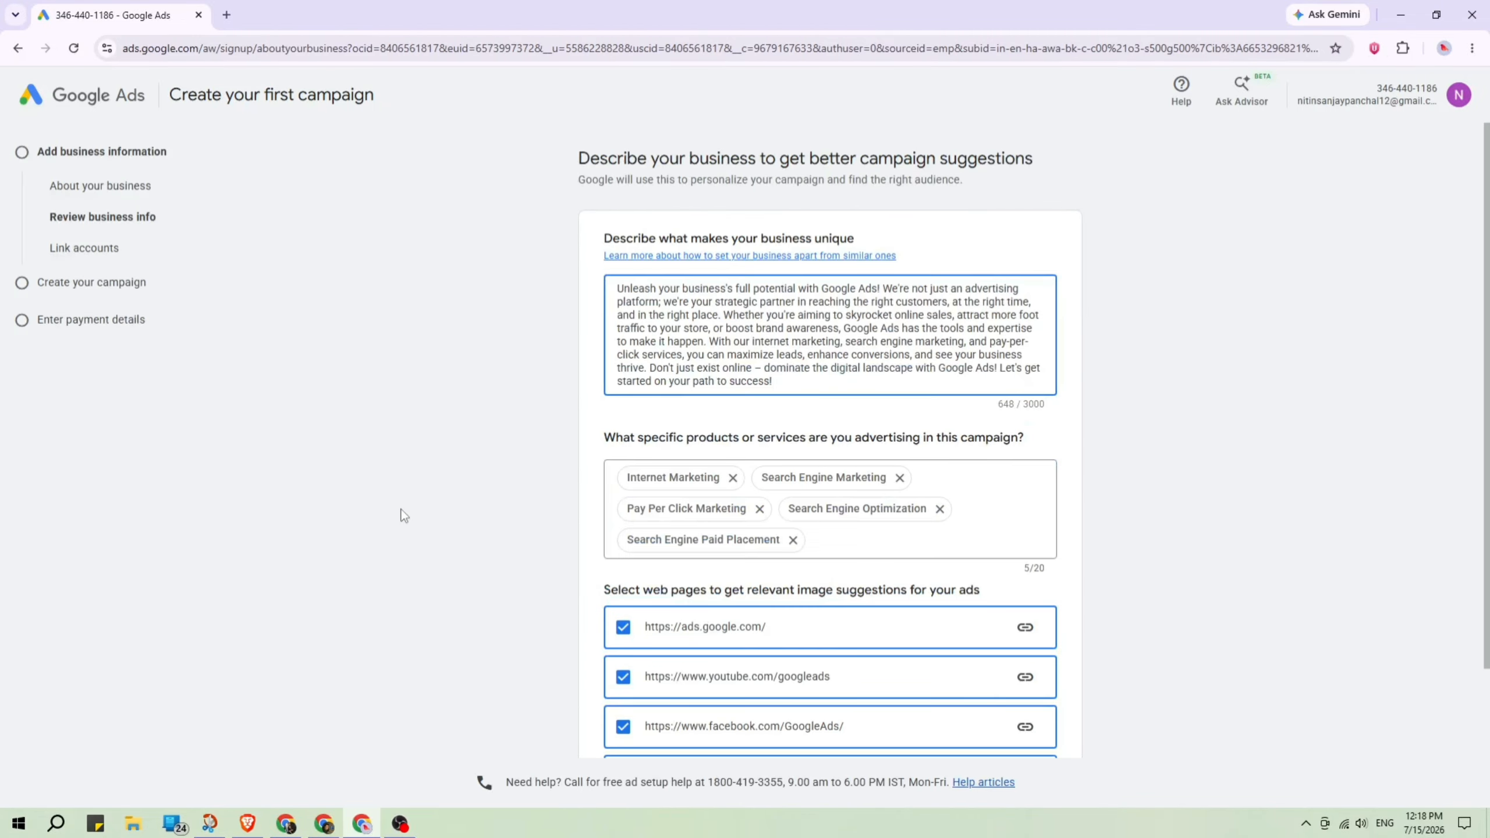
- Accept the suggested business description, services and web pages, and skip linking accounts
scroll(403, 515, down, 3)
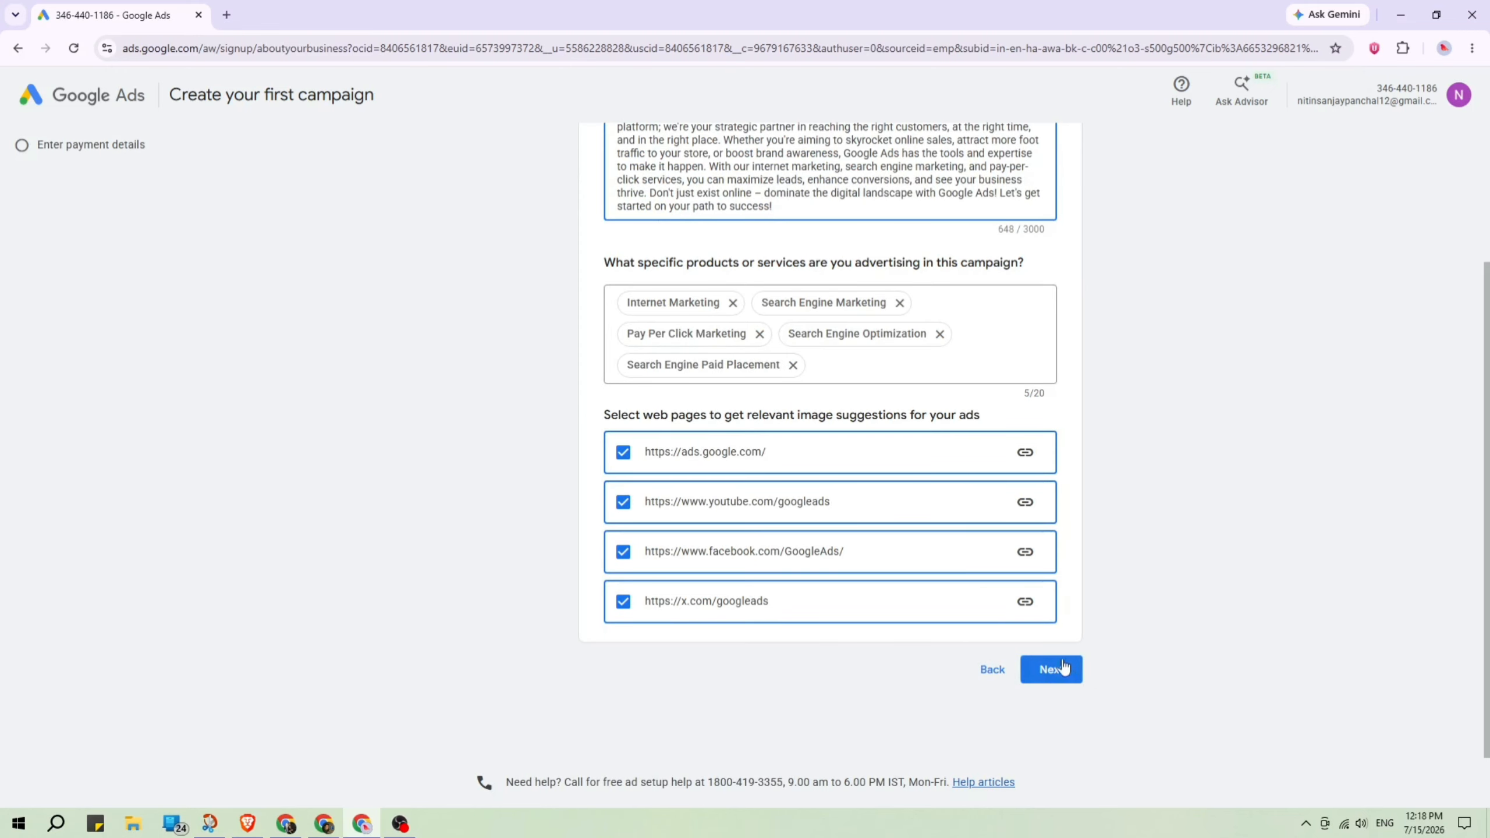
click(1063, 668)
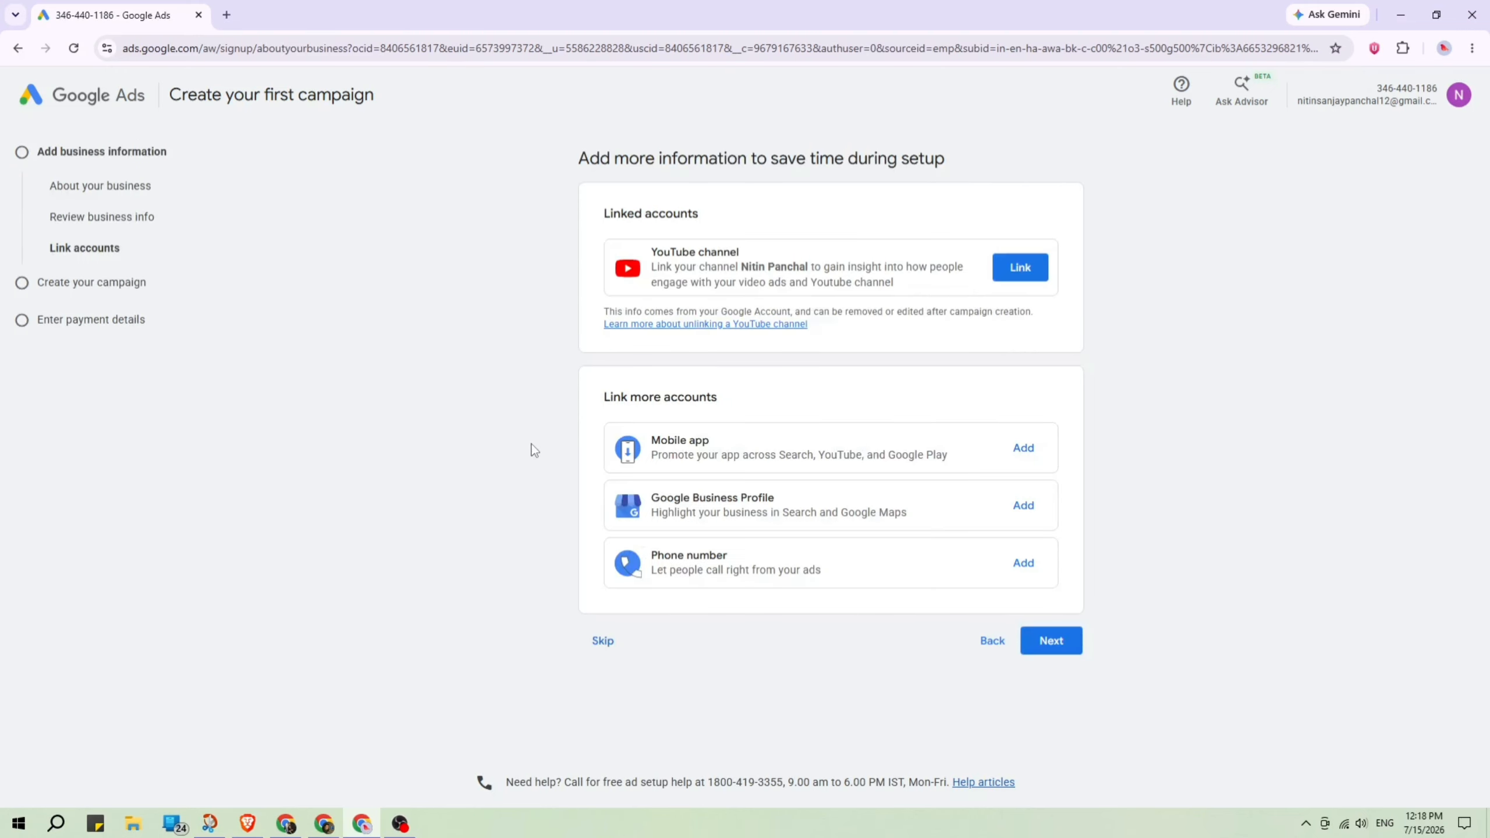
click(614, 644)
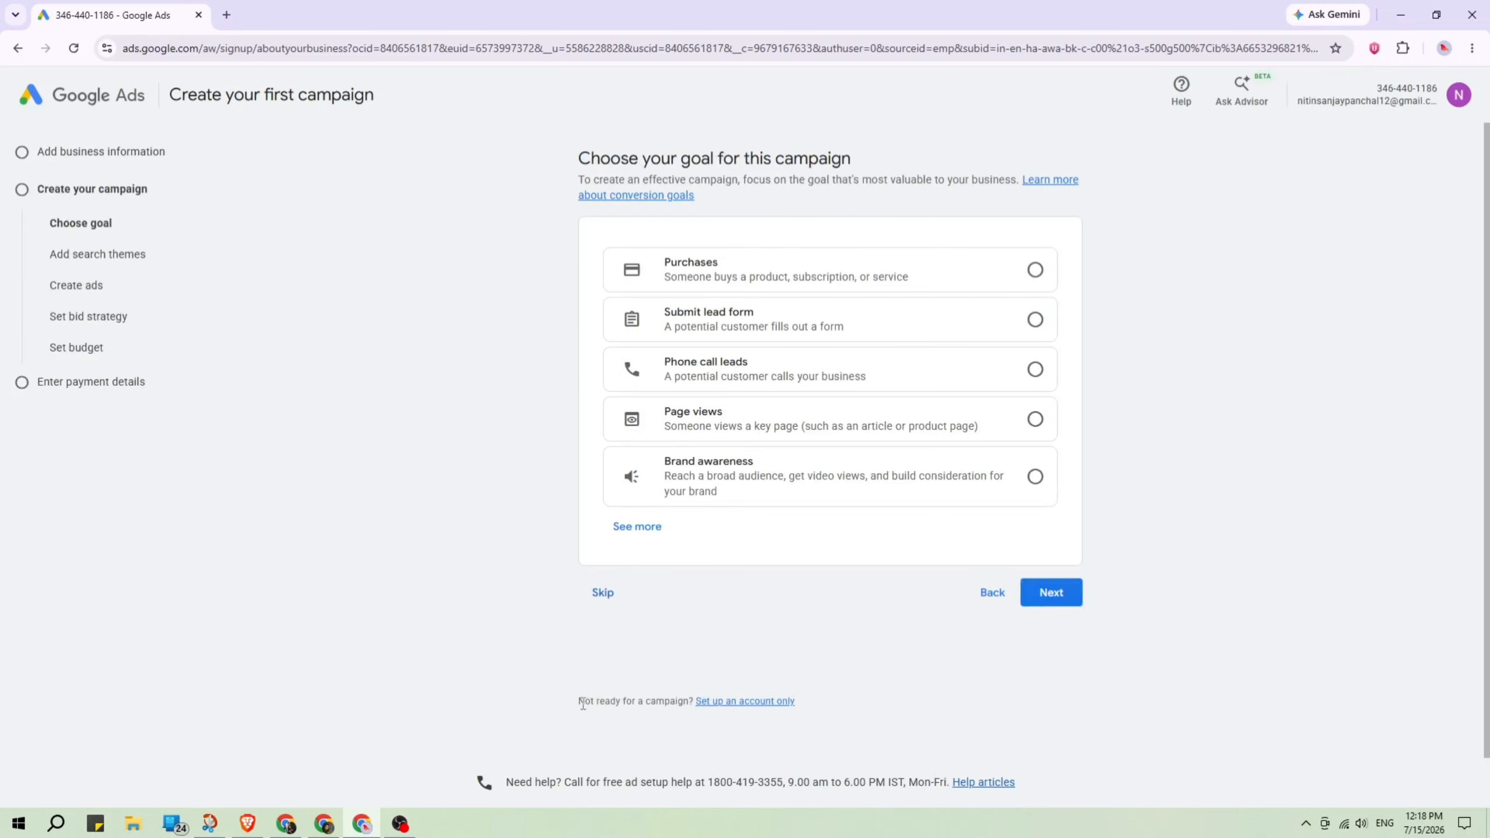
- Choose to set up an account only and confirm India as billing country, India Time and Indian Rupee
drag(582, 703, 682, 703)
click(645, 723)
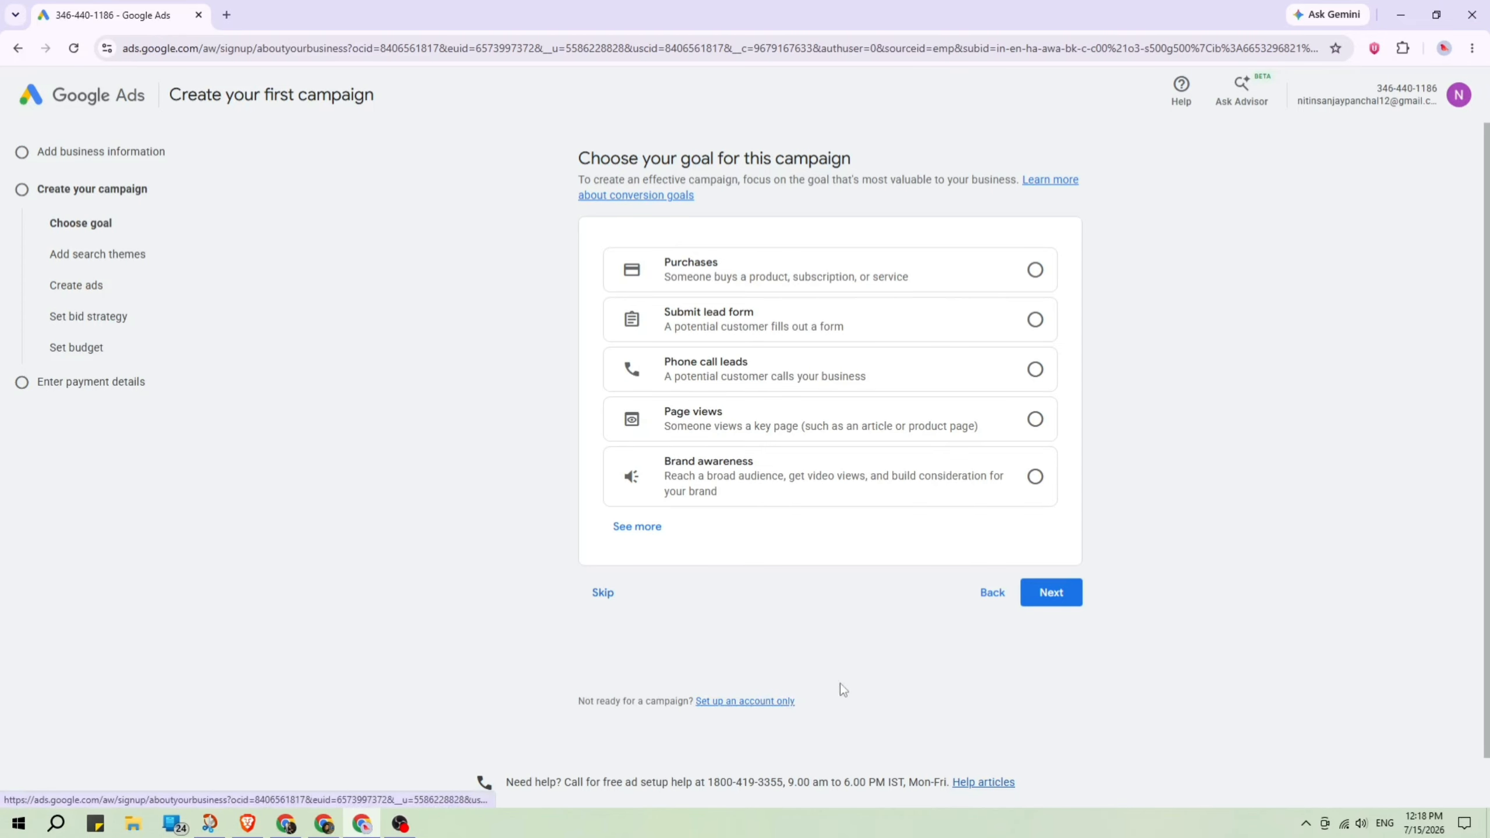
click(760, 704)
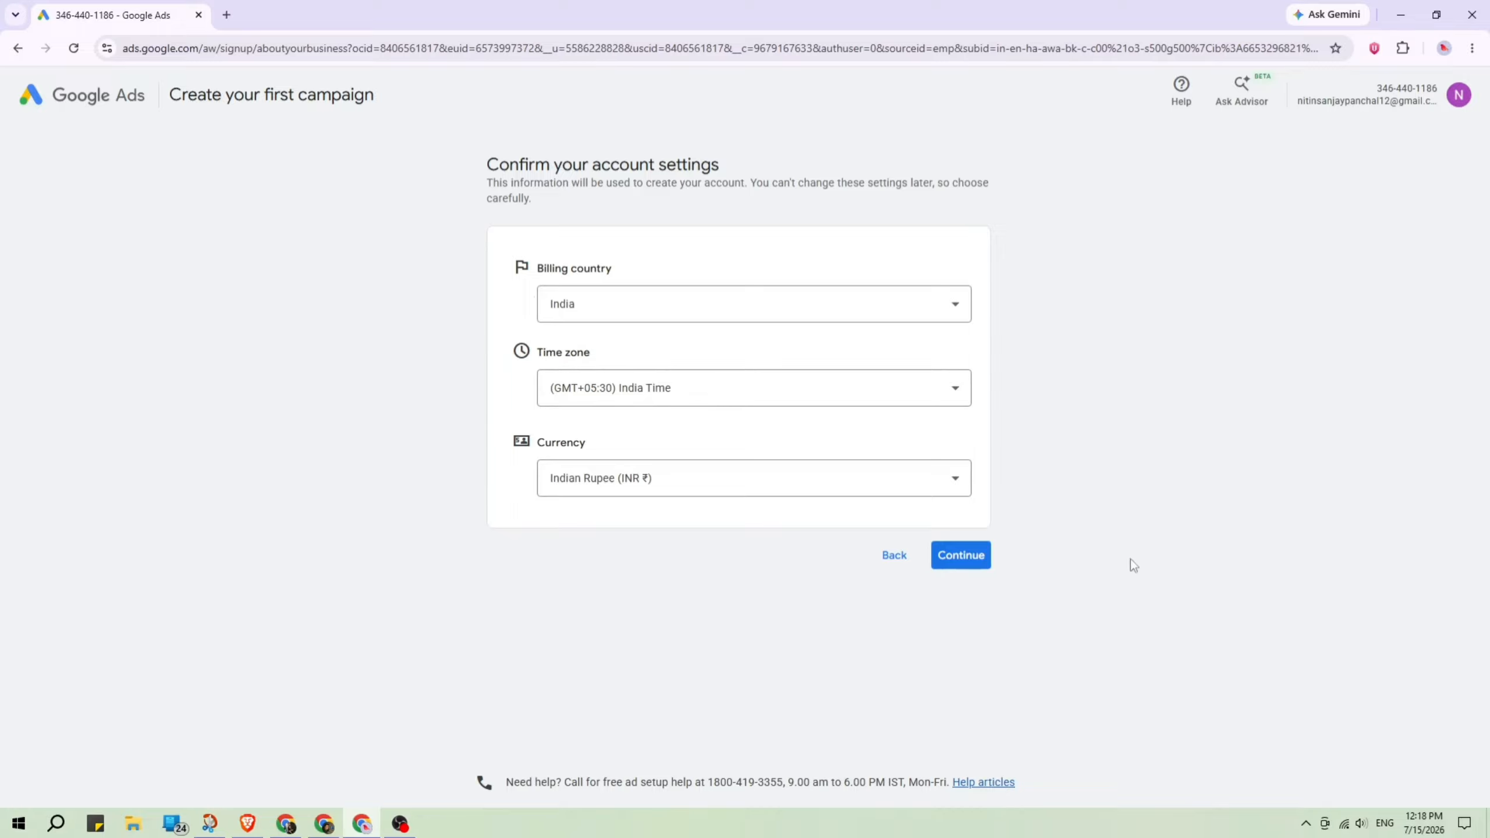
click(961, 562)
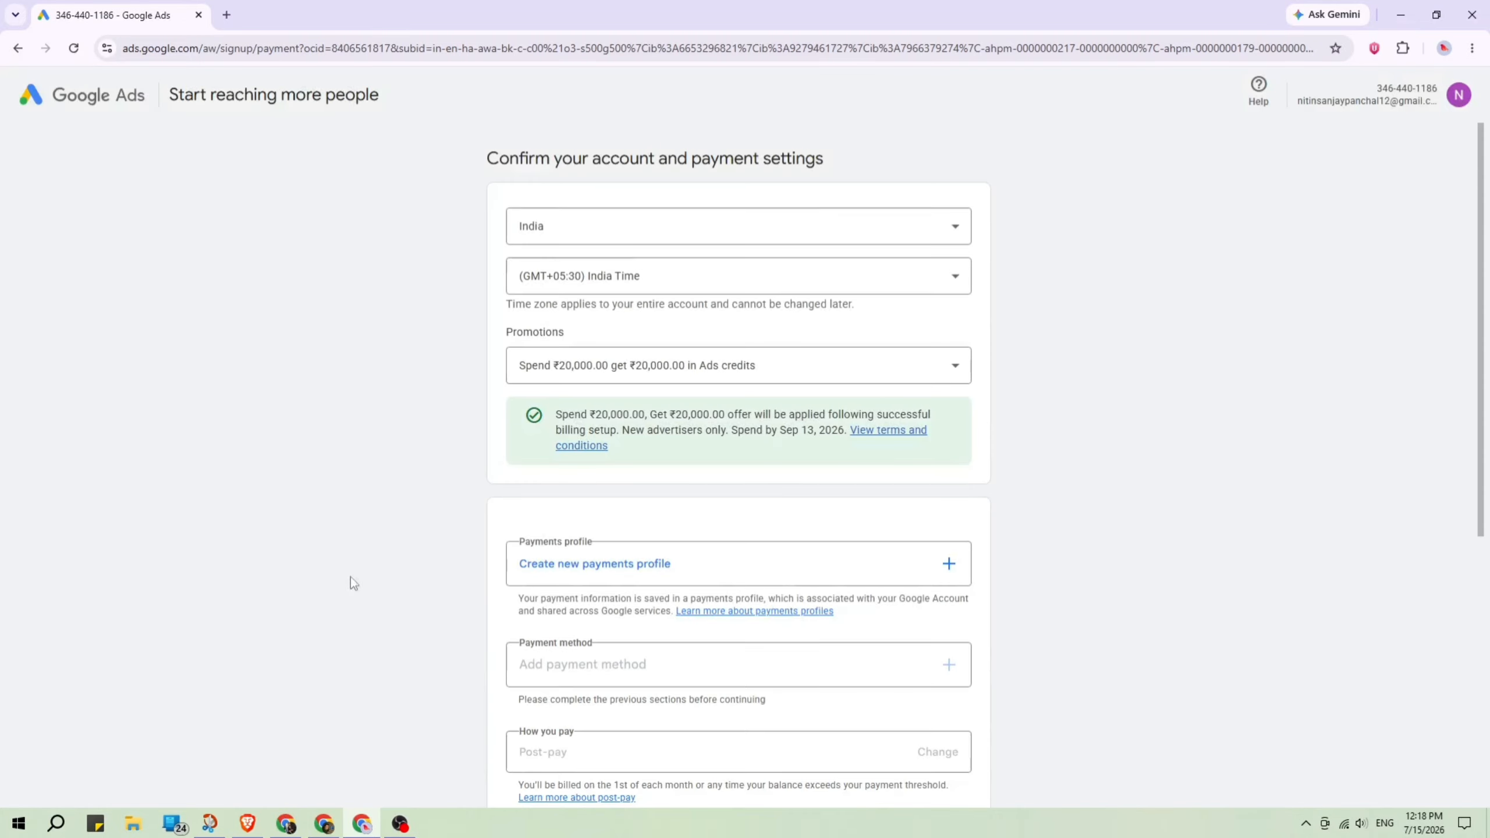
- Decline personalized guidance from an account strategist and agree to the Google Ads Terms
scroll(827, 651, down, 2)
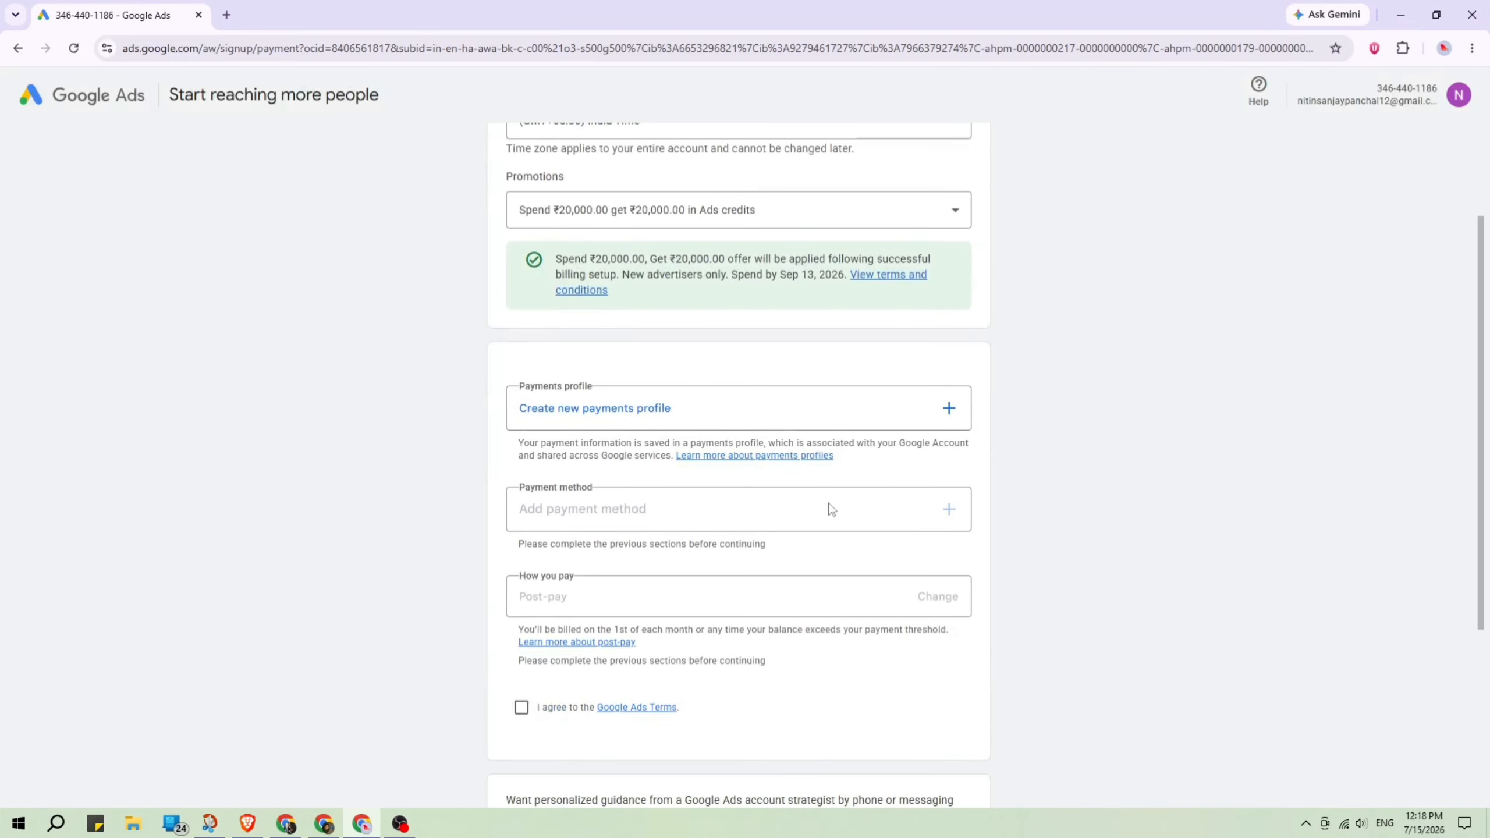
scroll(439, 387, up, 2)
scroll(440, 388, down, 4)
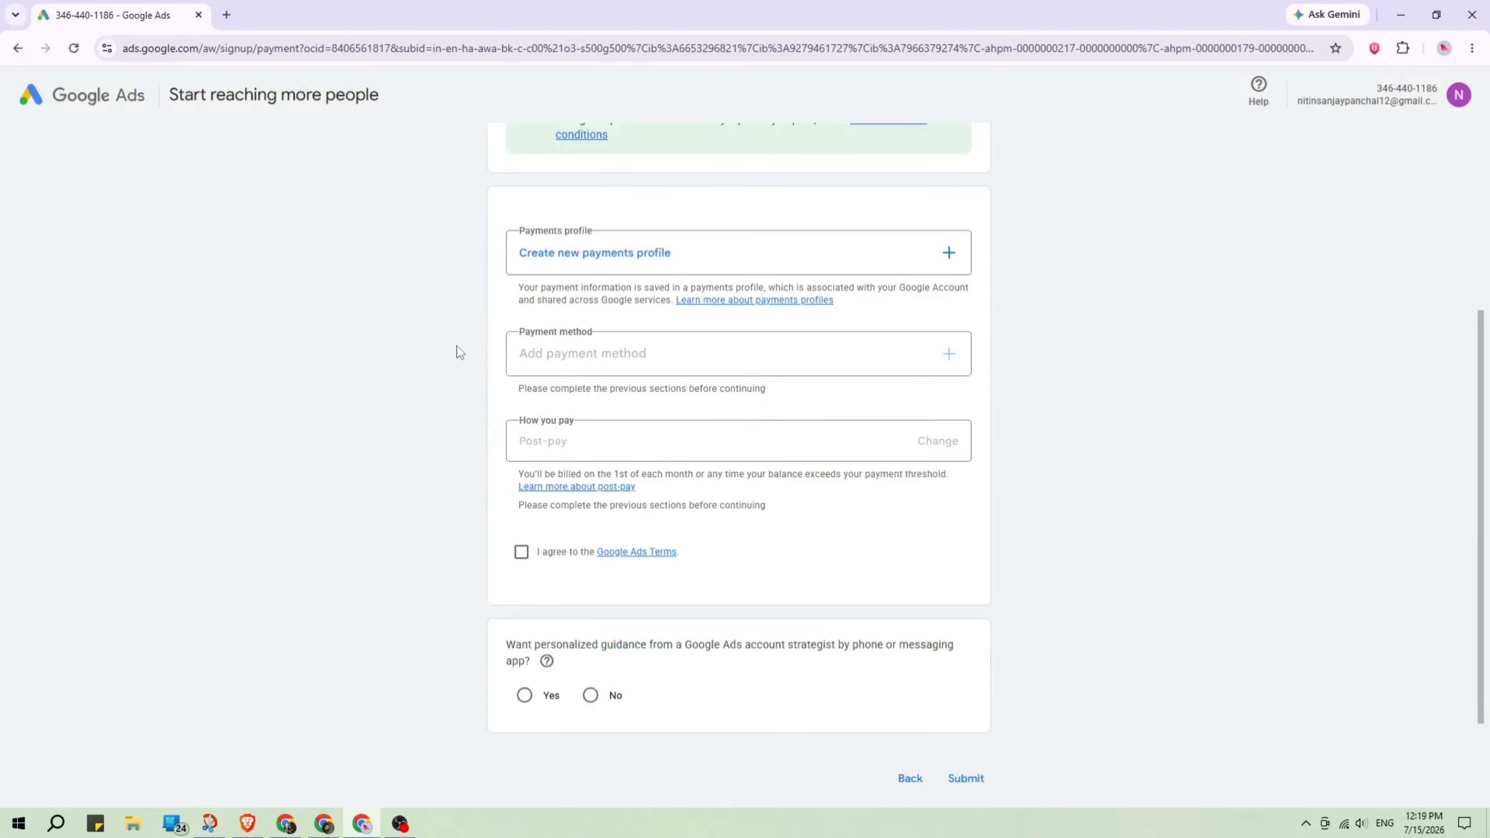
click(590, 695)
click(521, 552)
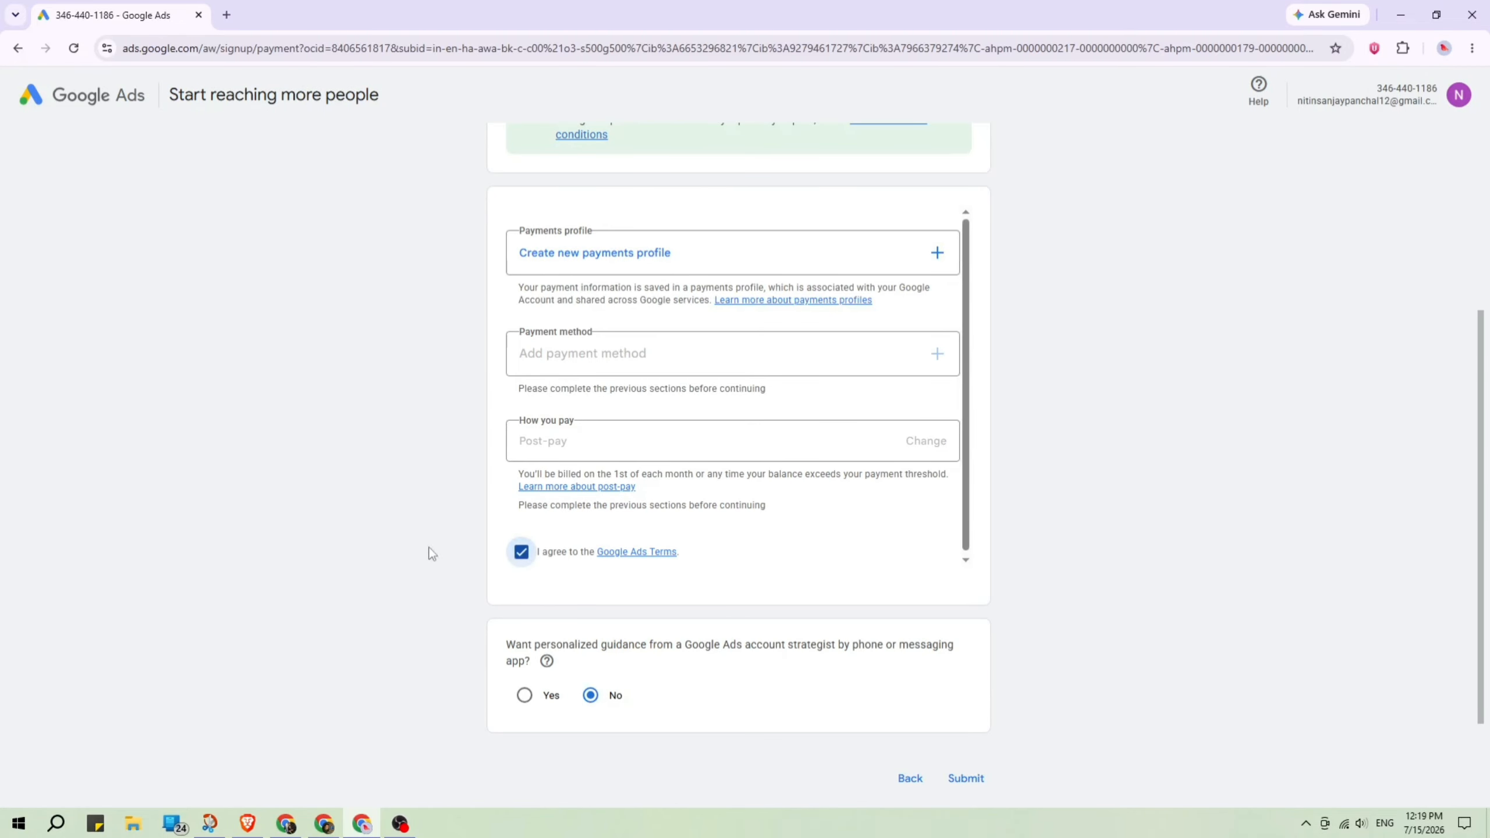
- Start a new payments profile and set its profile type to Individual
scroll(414, 538, up, 3)
scroll(414, 538, up, 1)
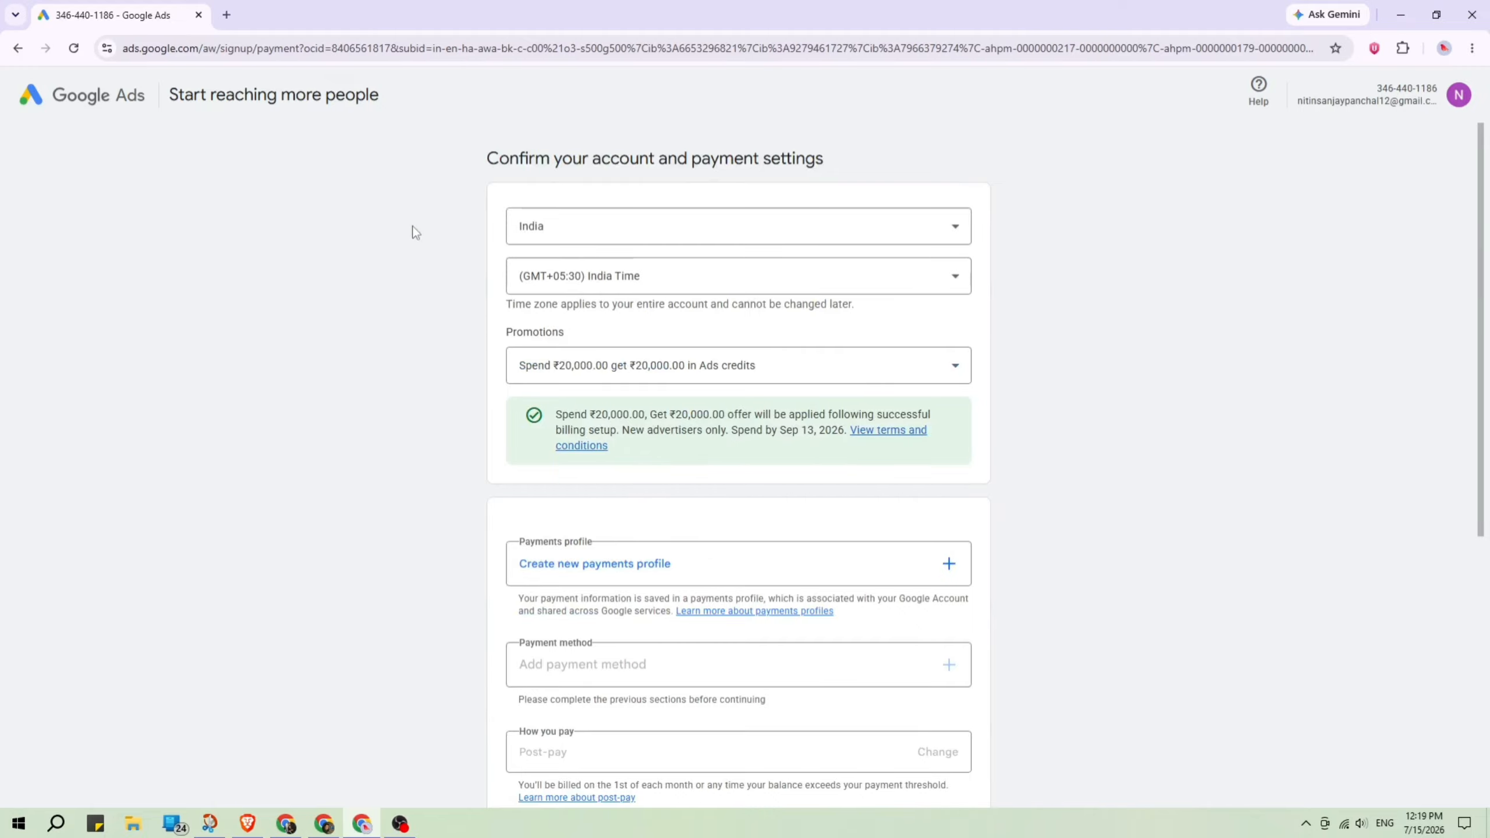
scroll(392, 367, down, 2)
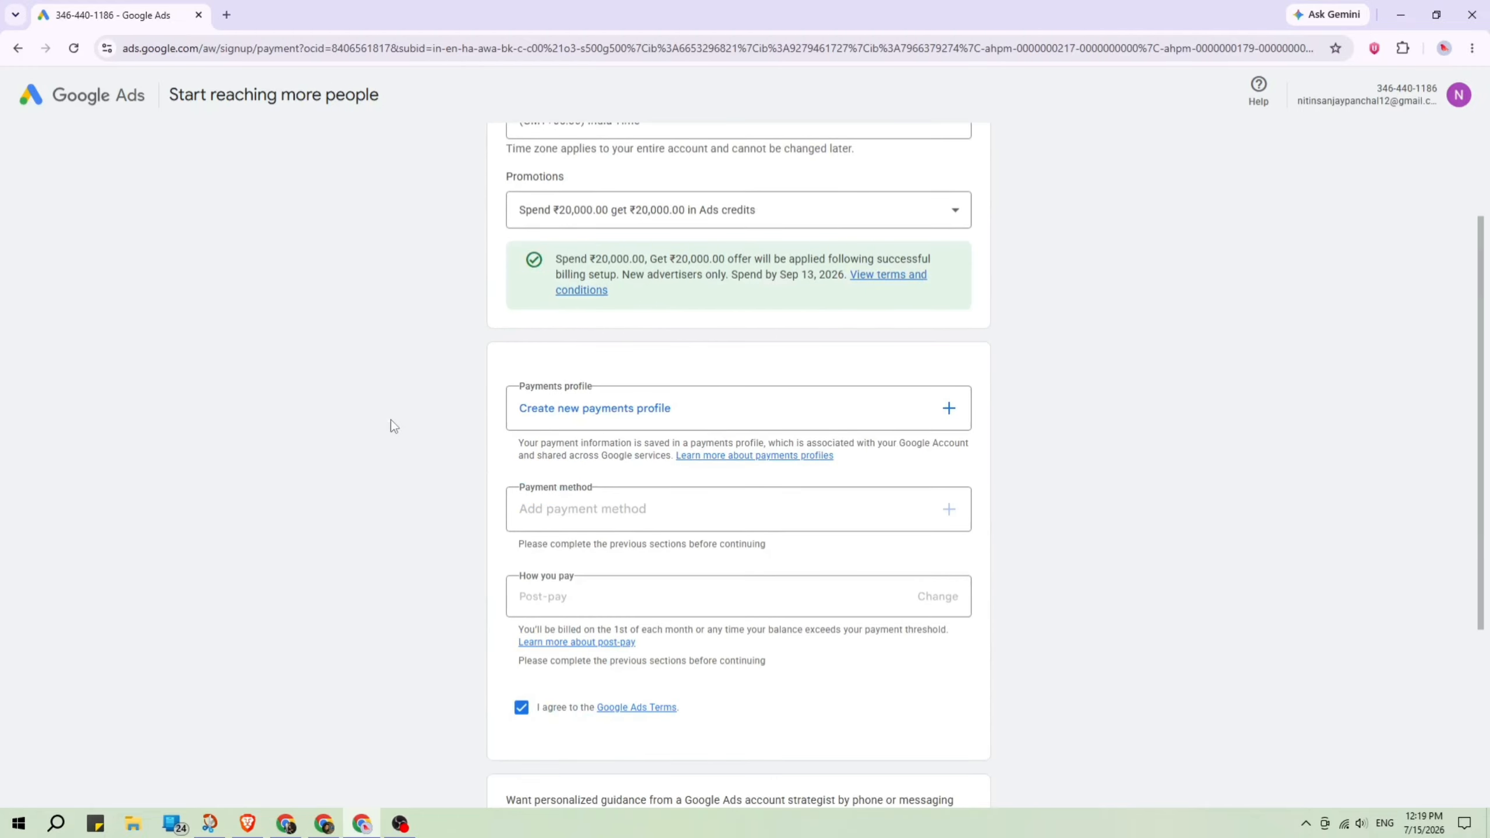
scroll(376, 370, down, 1)
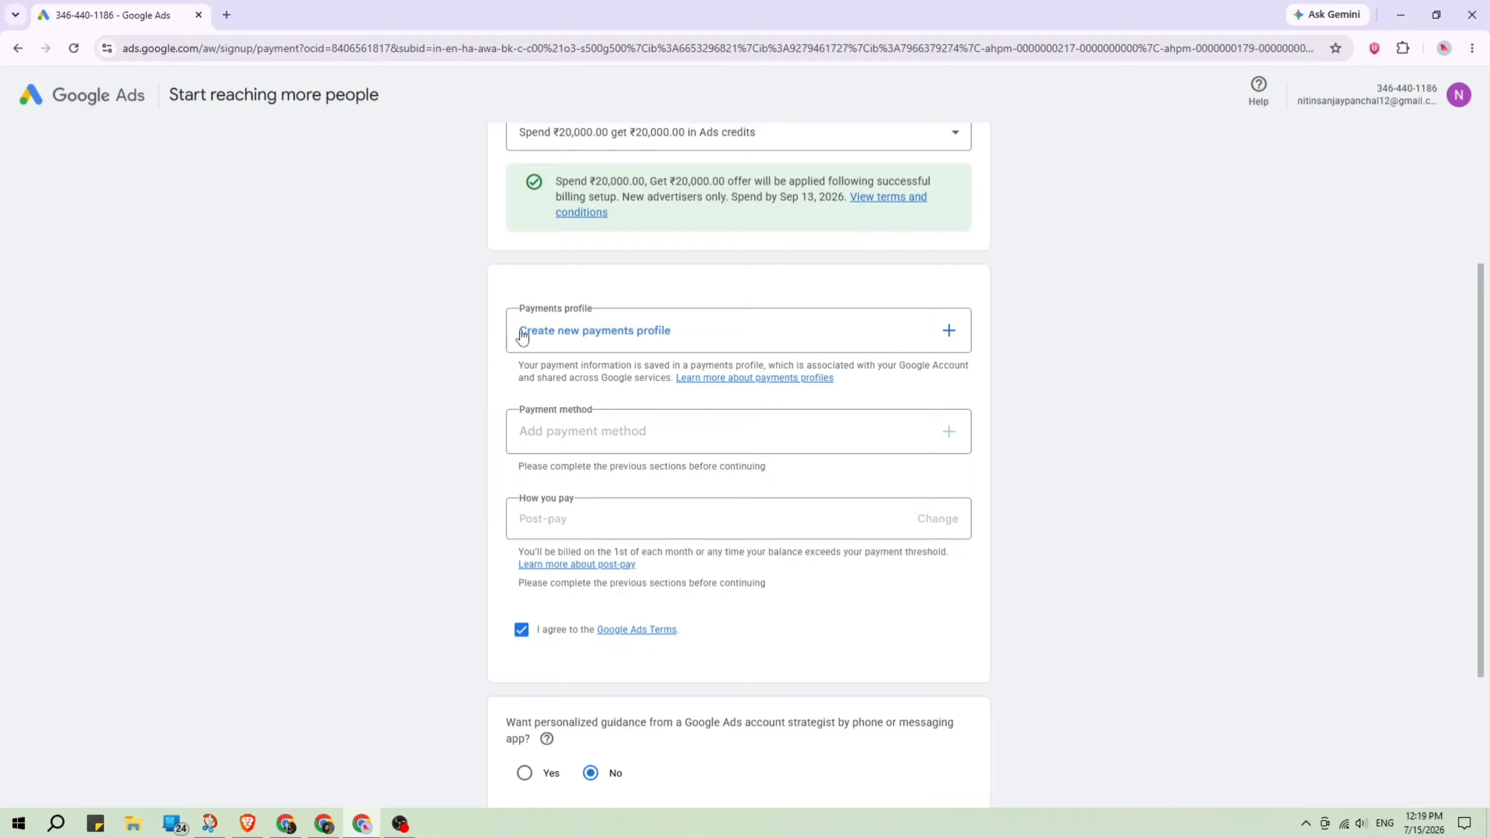
click(635, 342)
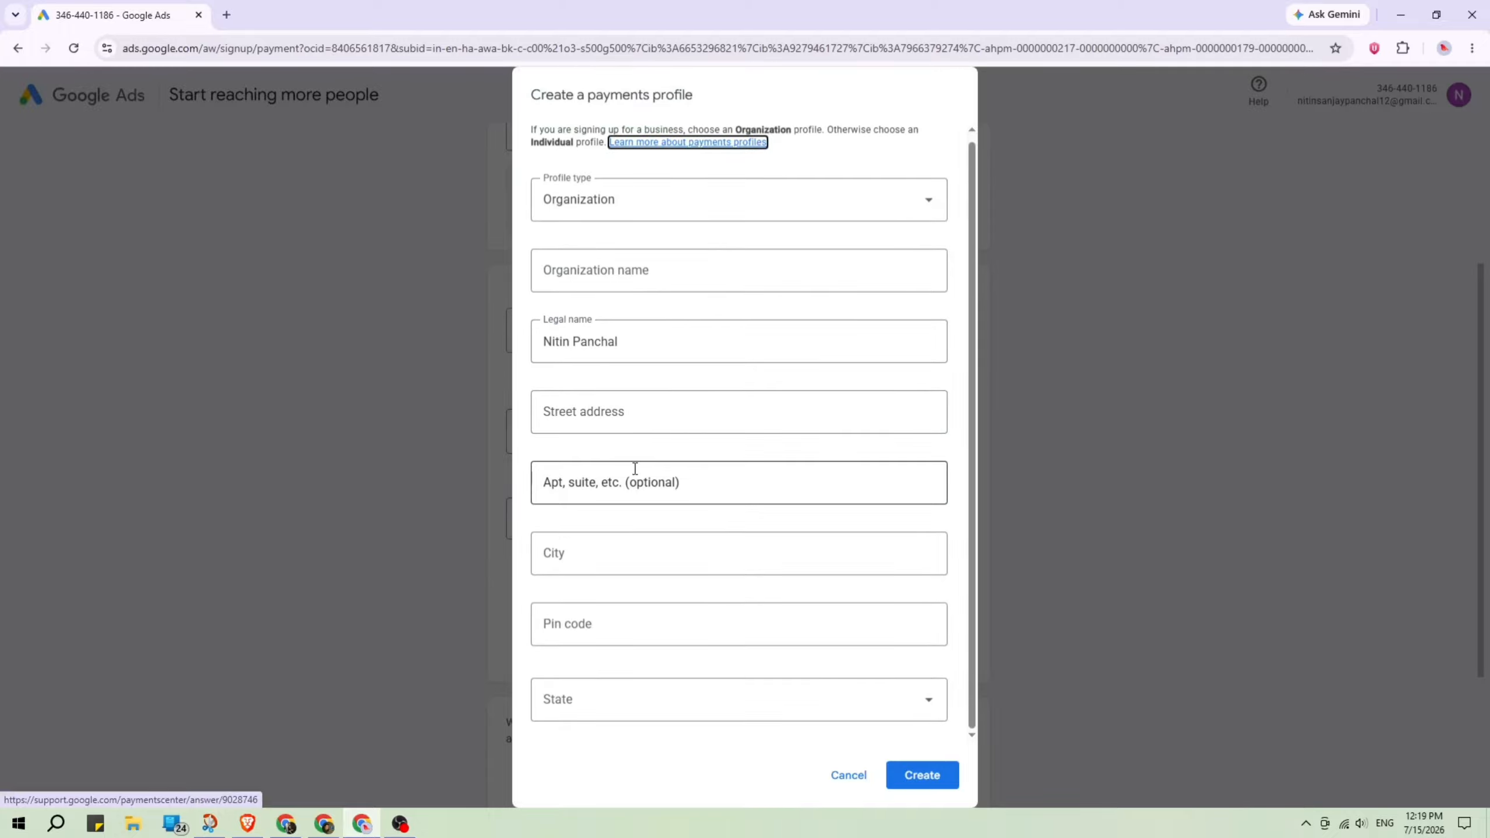
click(637, 216)
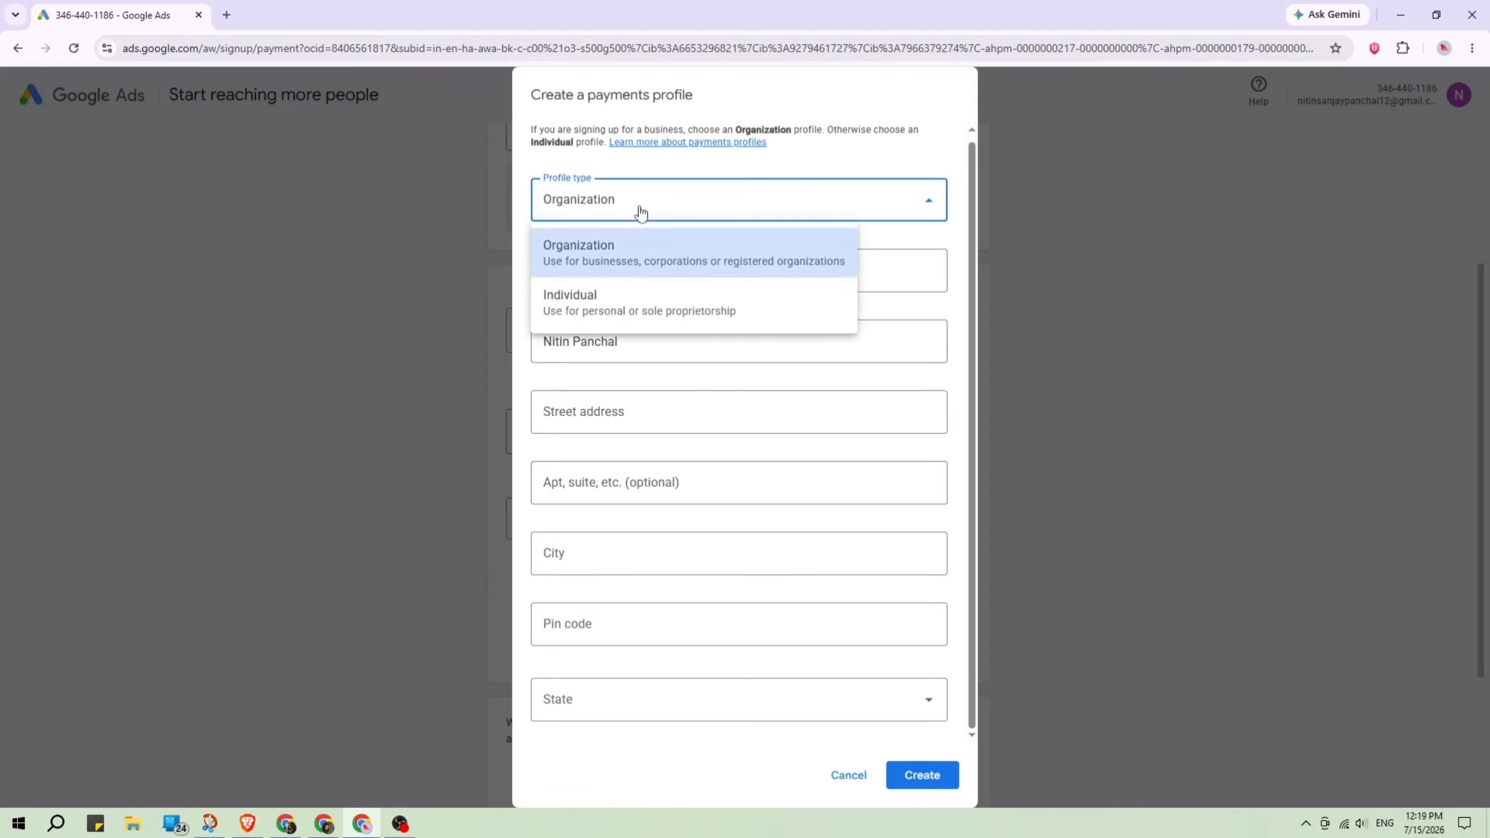
click(639, 271)
click(657, 213)
click(659, 303)
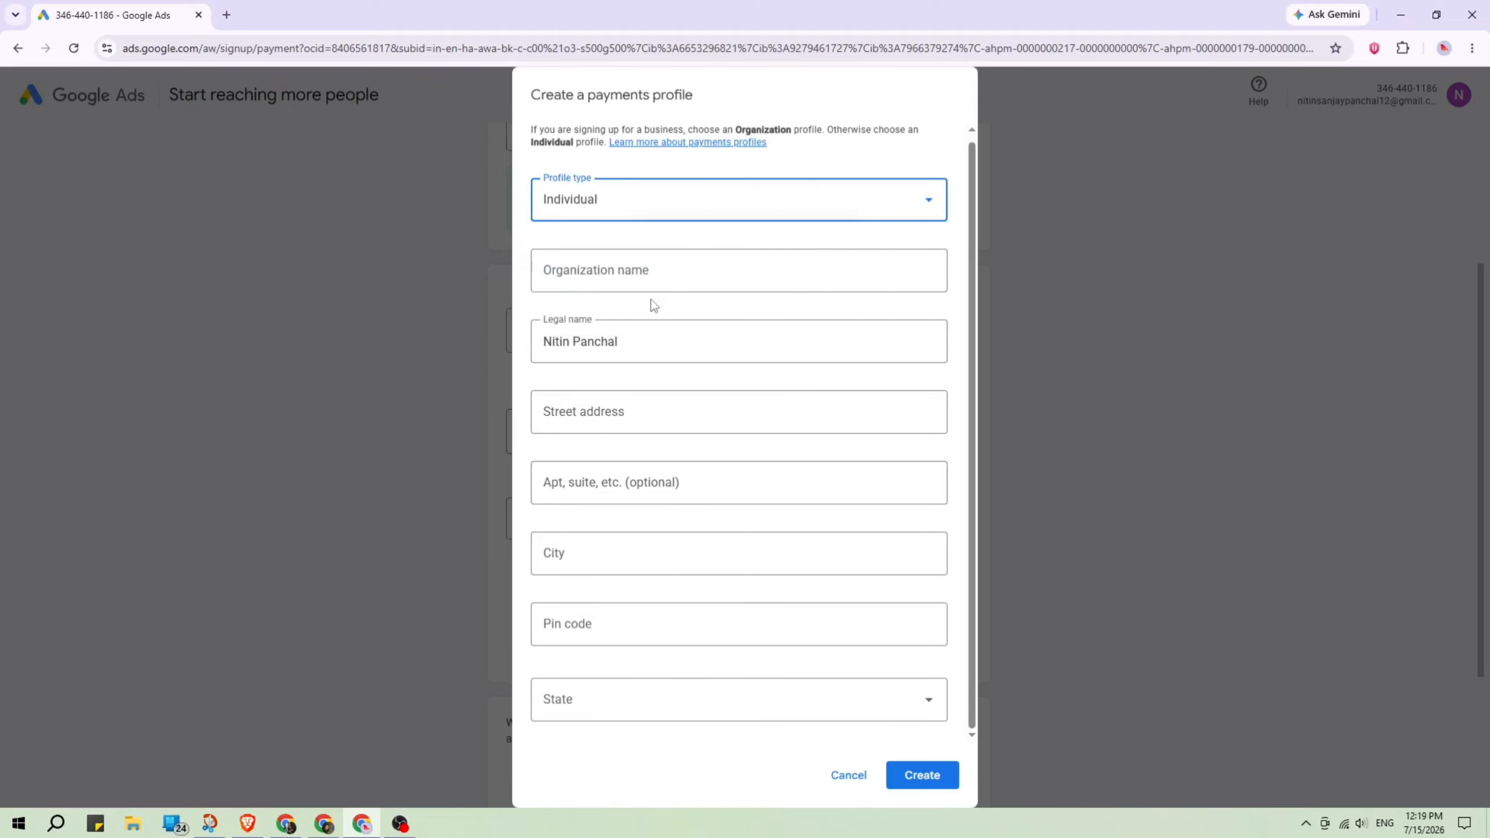
click(657, 380)
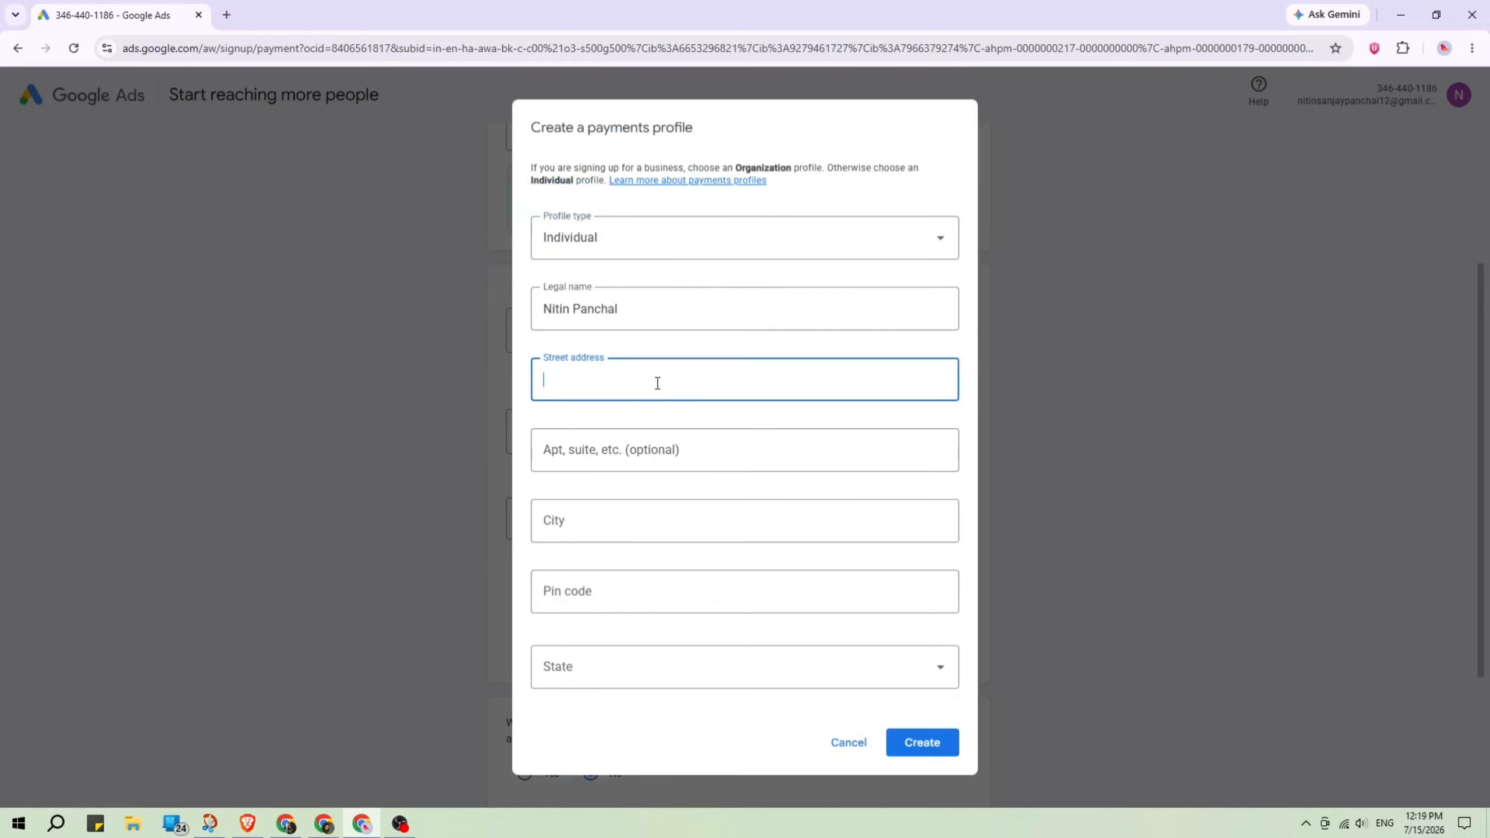
click(641, 580)
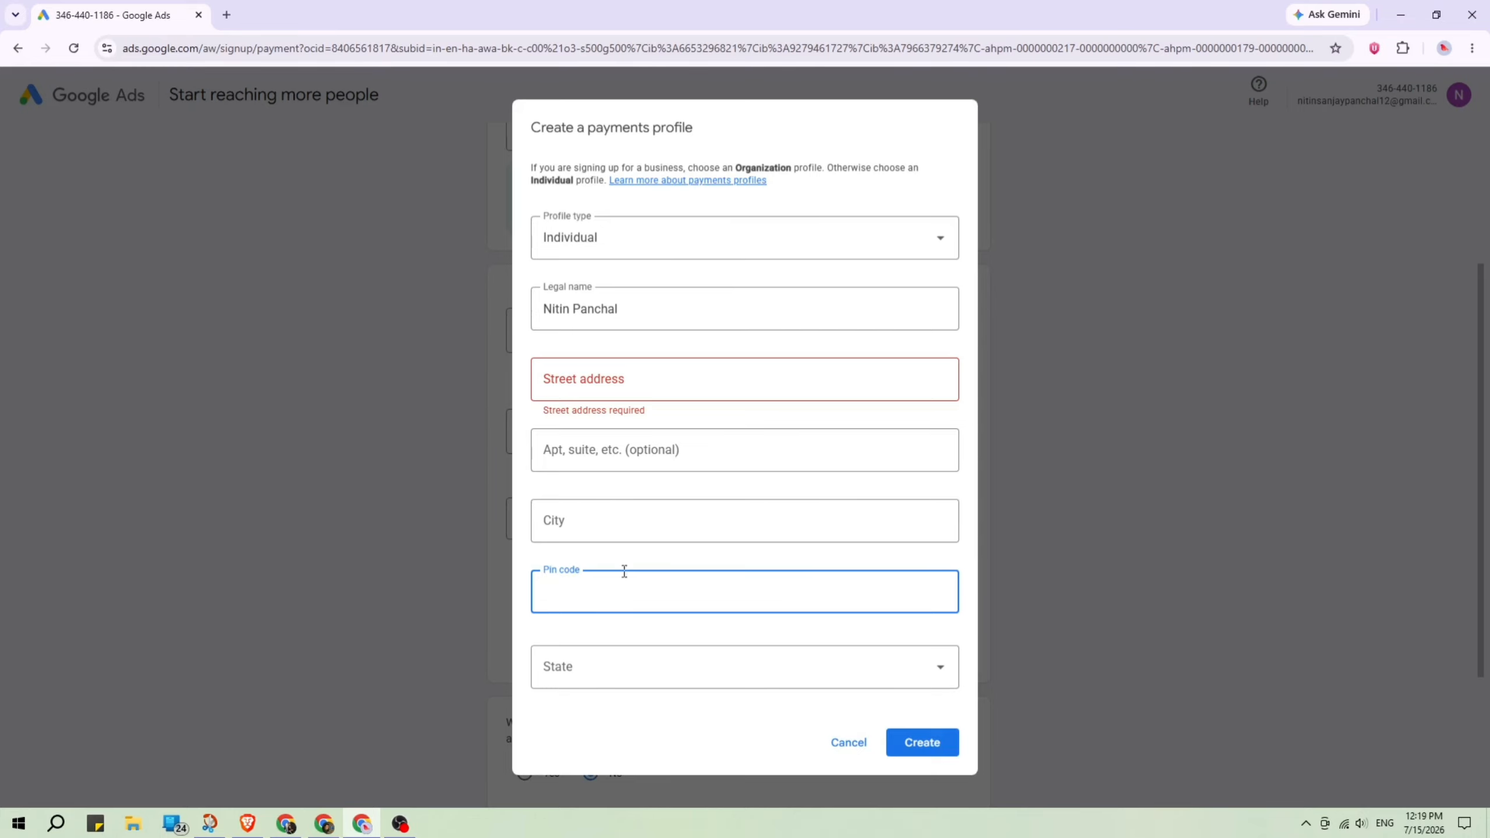
- Search the web in a new tab for "fake of delhi vasant kunj"
click(224, 14)
click(262, 51)
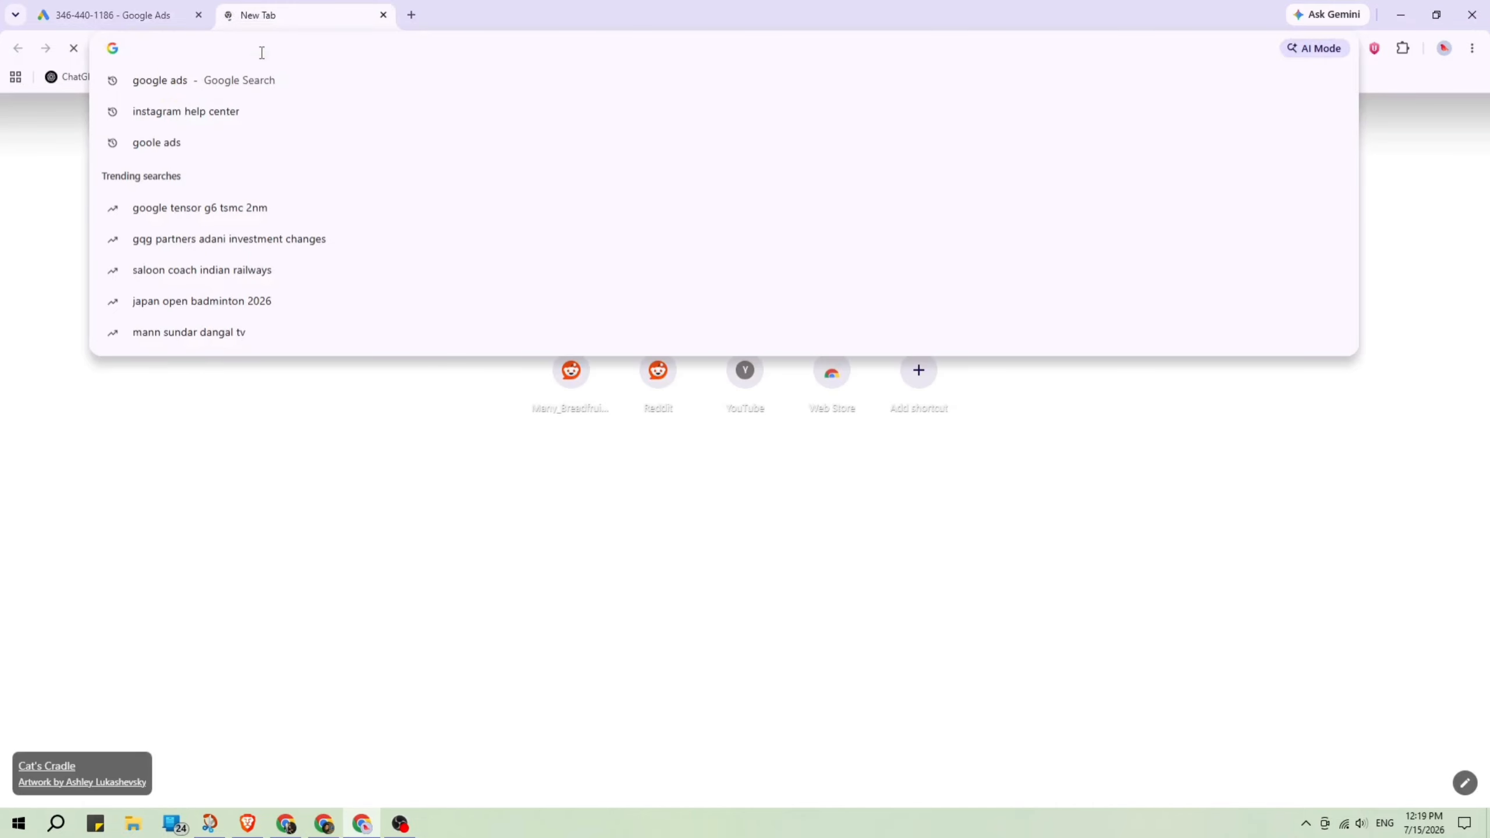
text(fa)
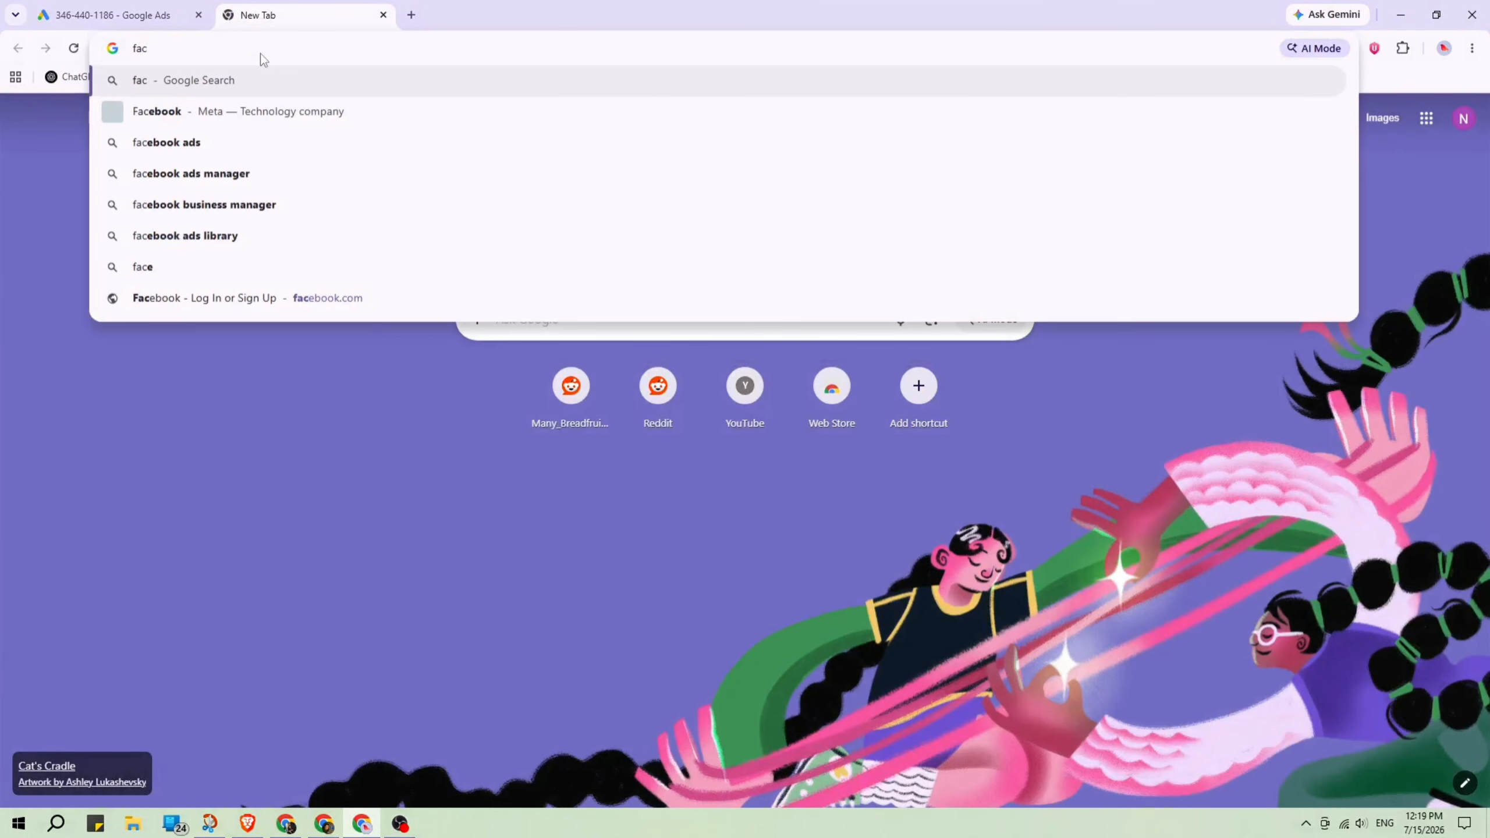
text(ke of de)
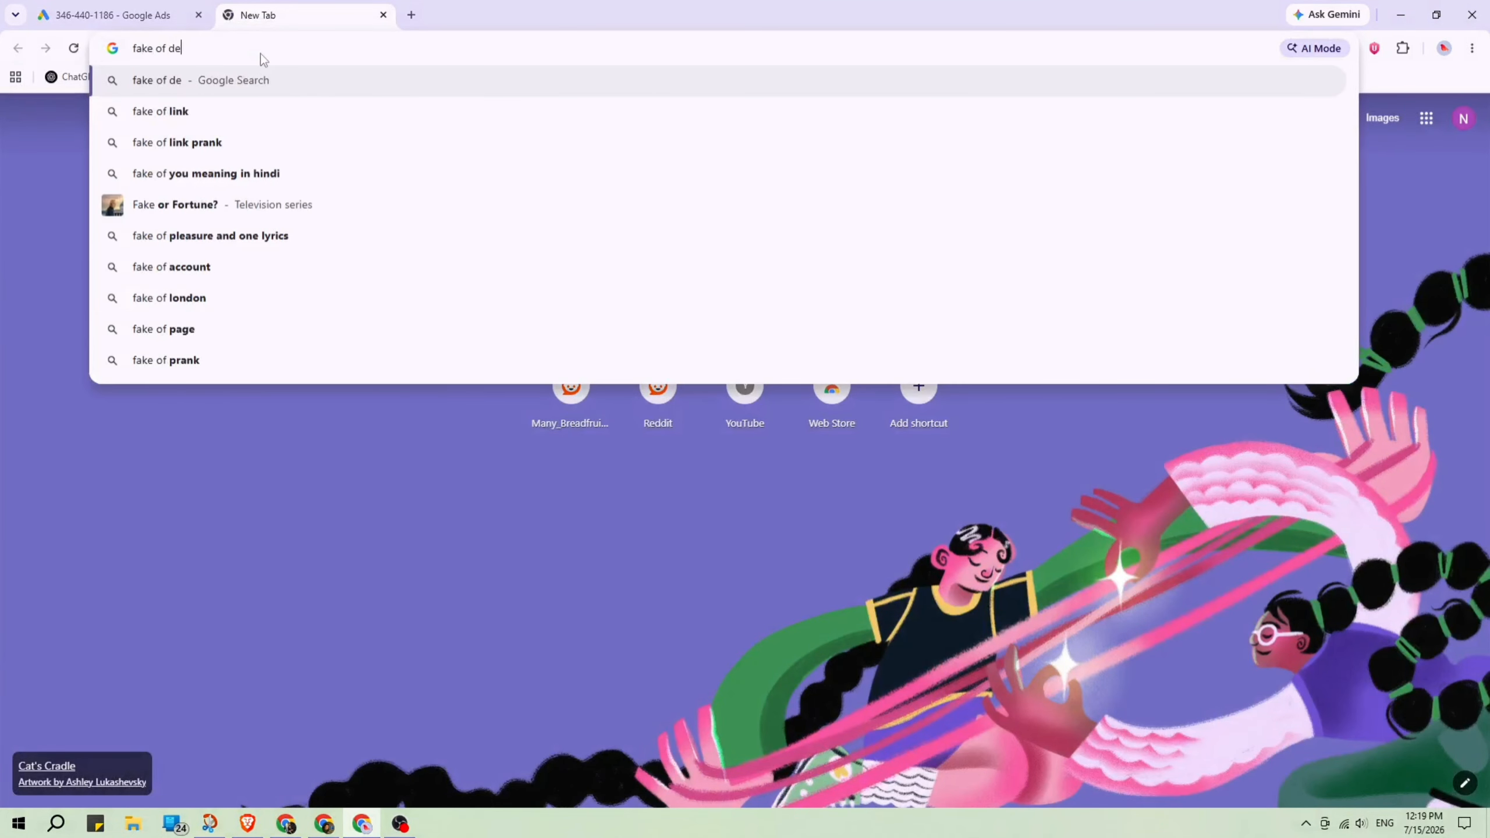
text(lhi )
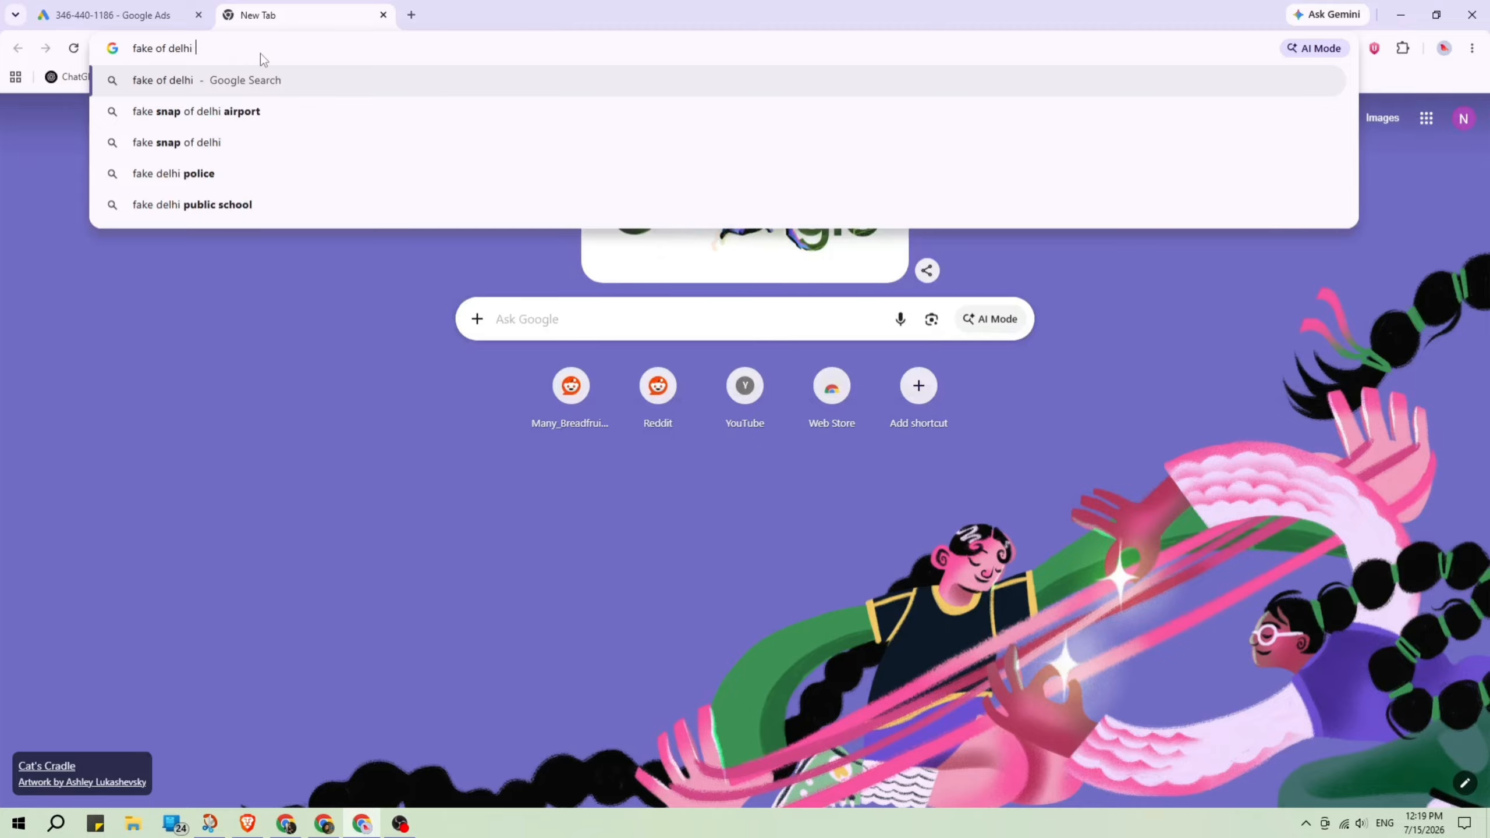
text(vasant k)
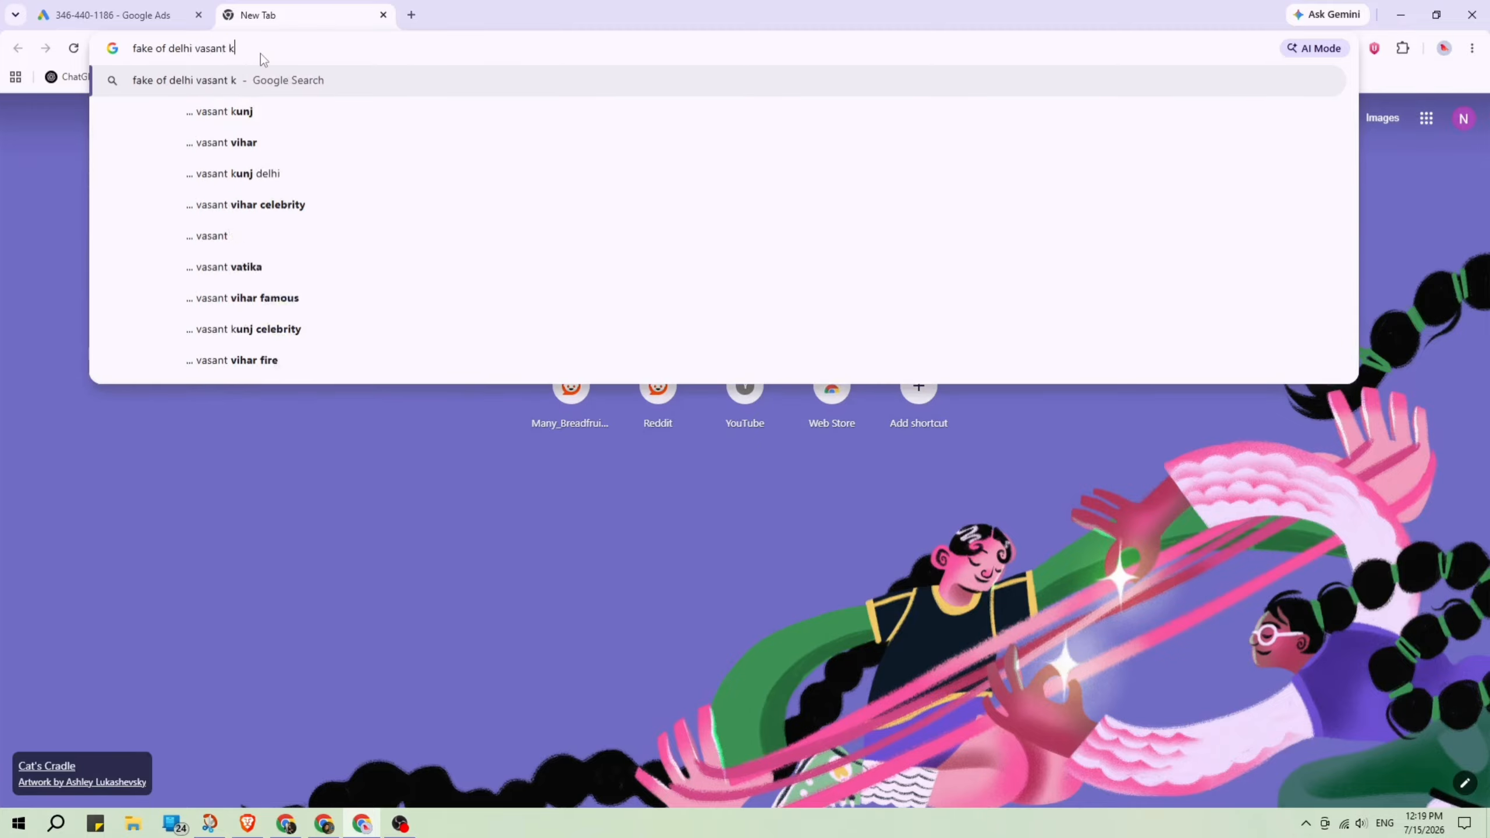
text(unj)
key(Return)
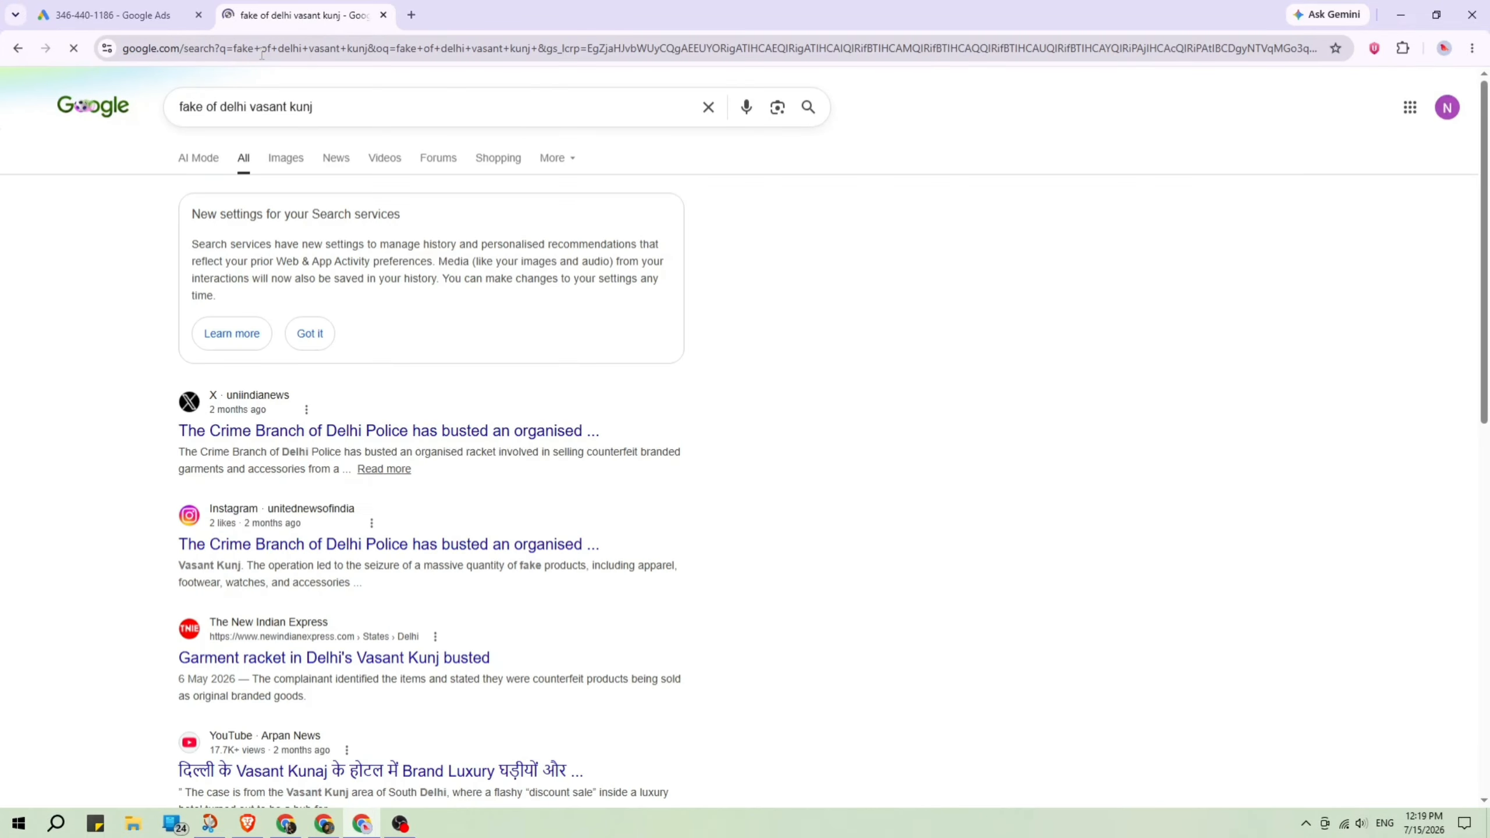
- Replace the web search with "fakexy india" and open the Fakexy "Fake address generator India" result
click(327, 107)
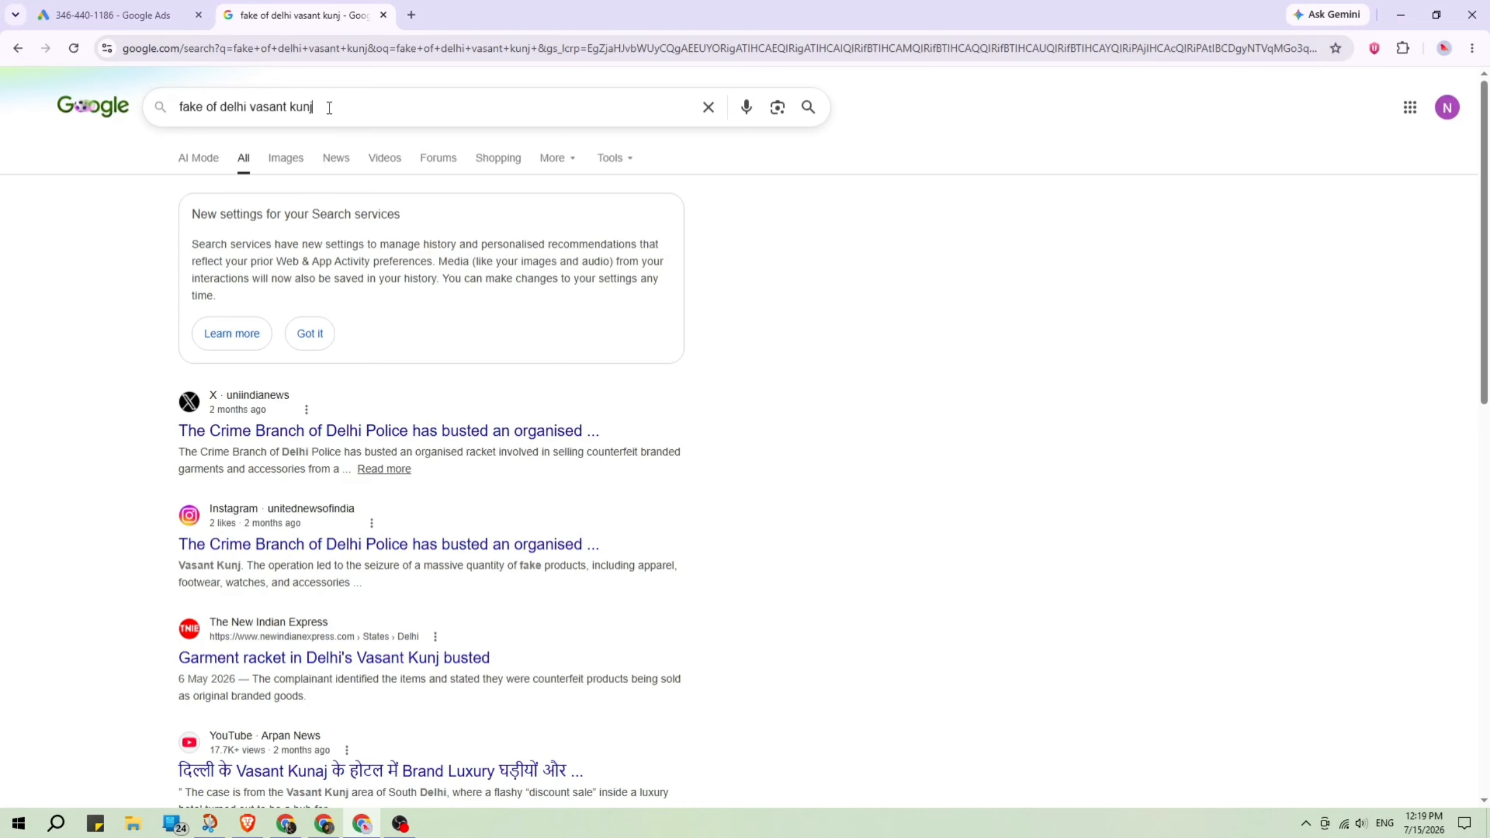
double_click(327, 107)
key(ctrl+a)
key(BackSpace)
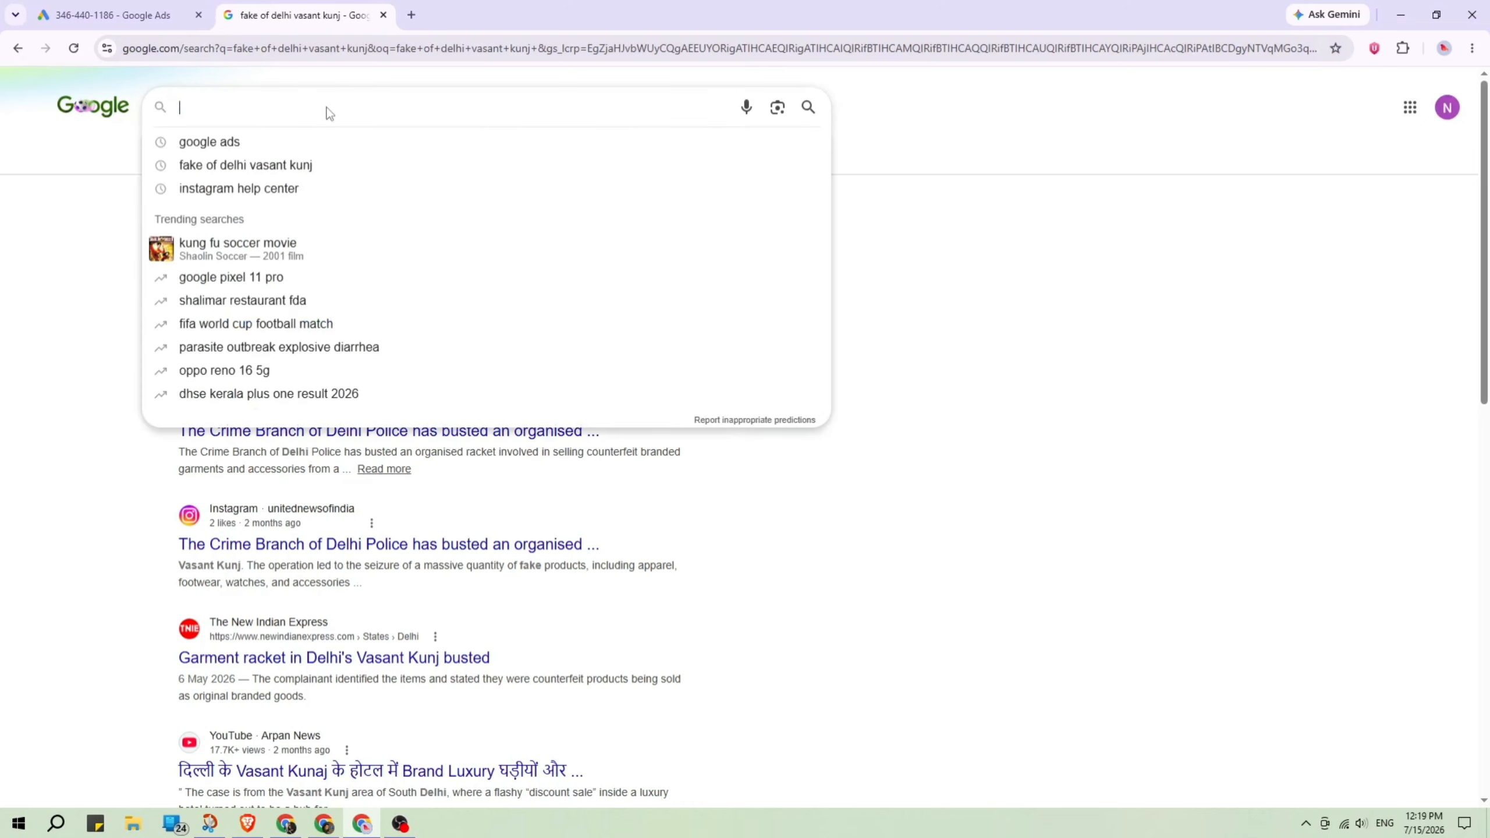
text(fakexy )
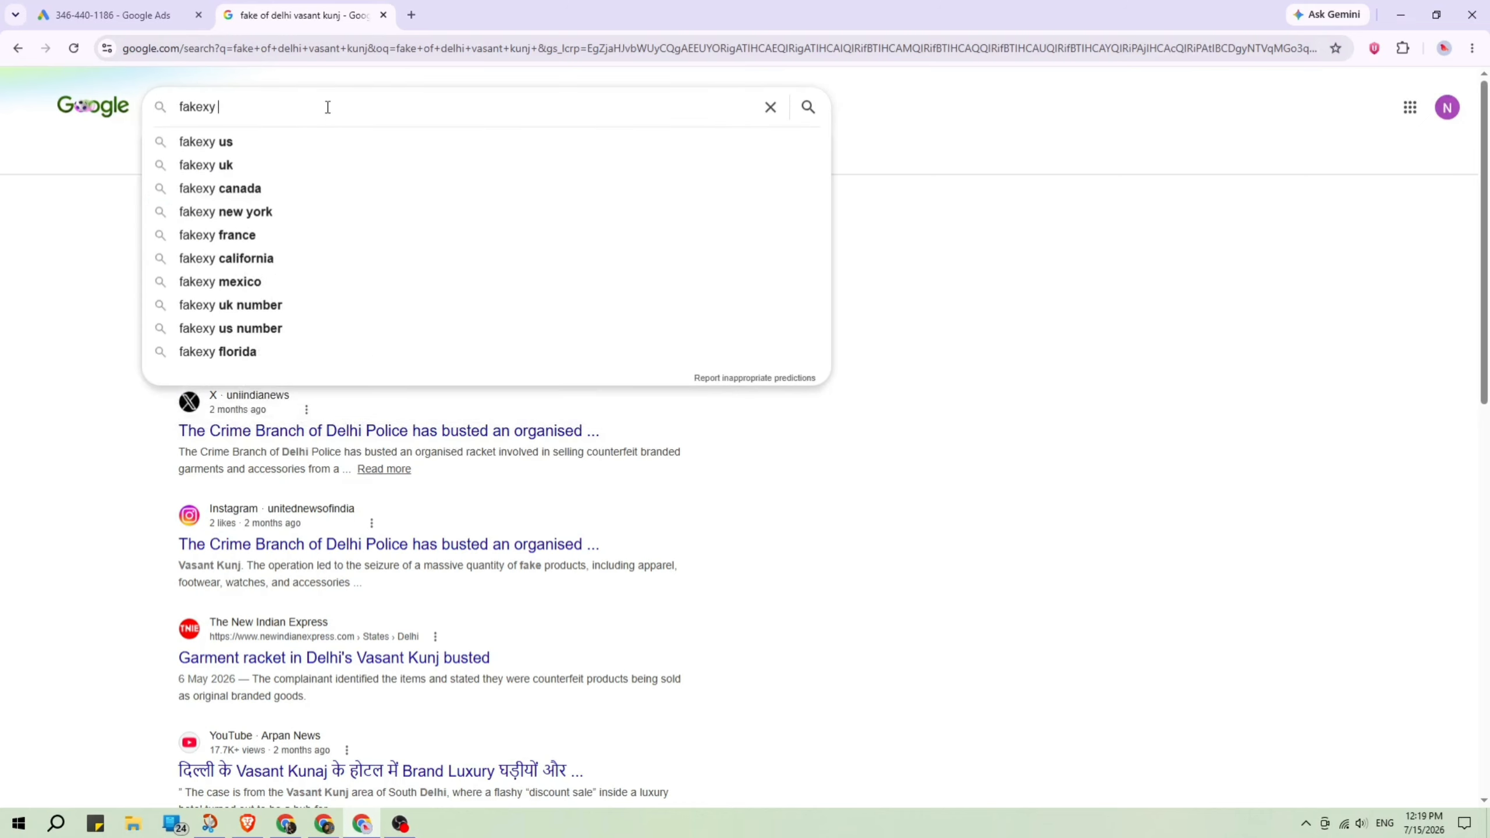
text(india)
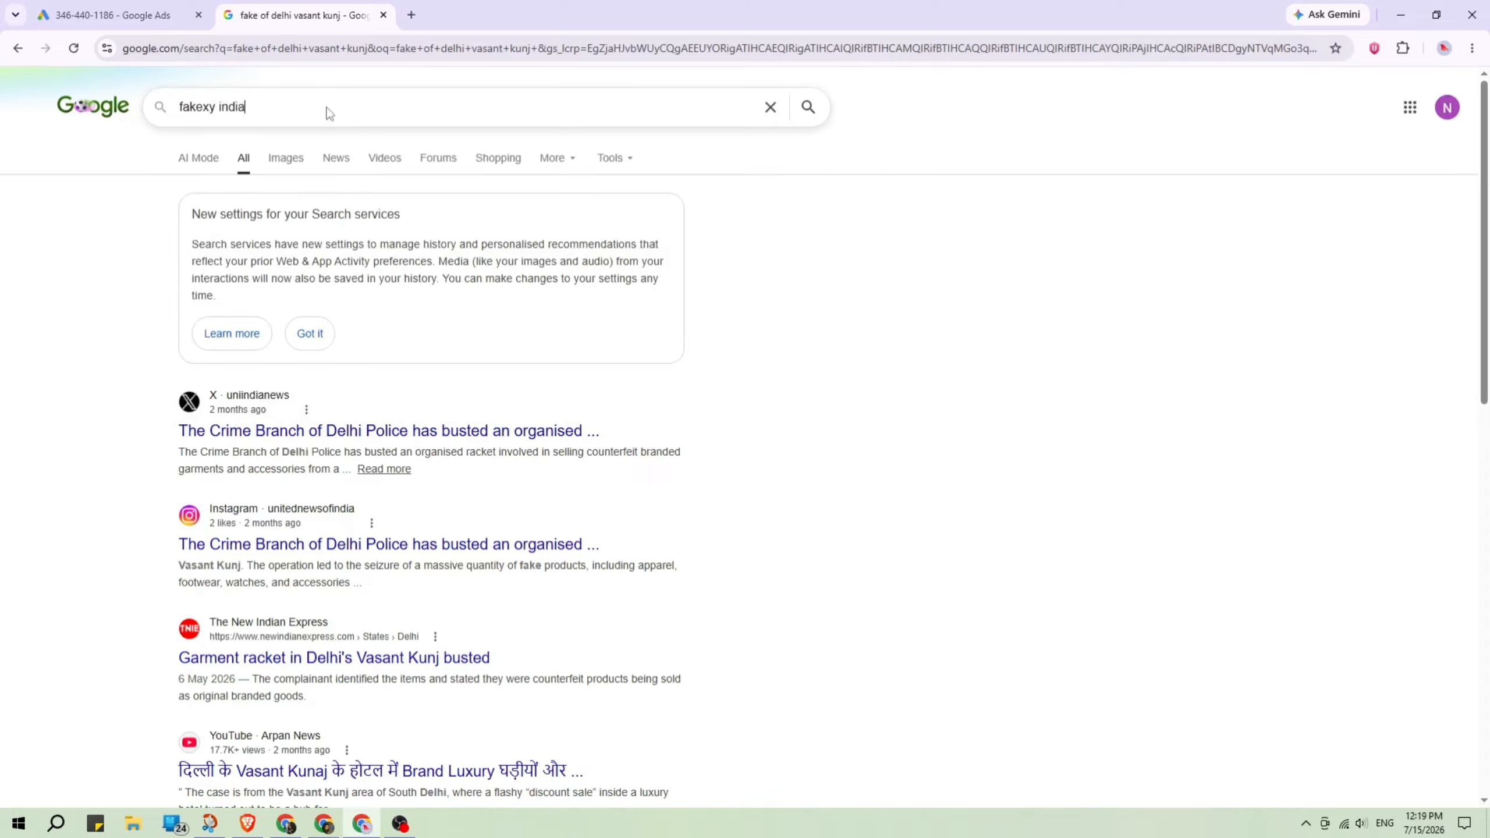
key(Return)
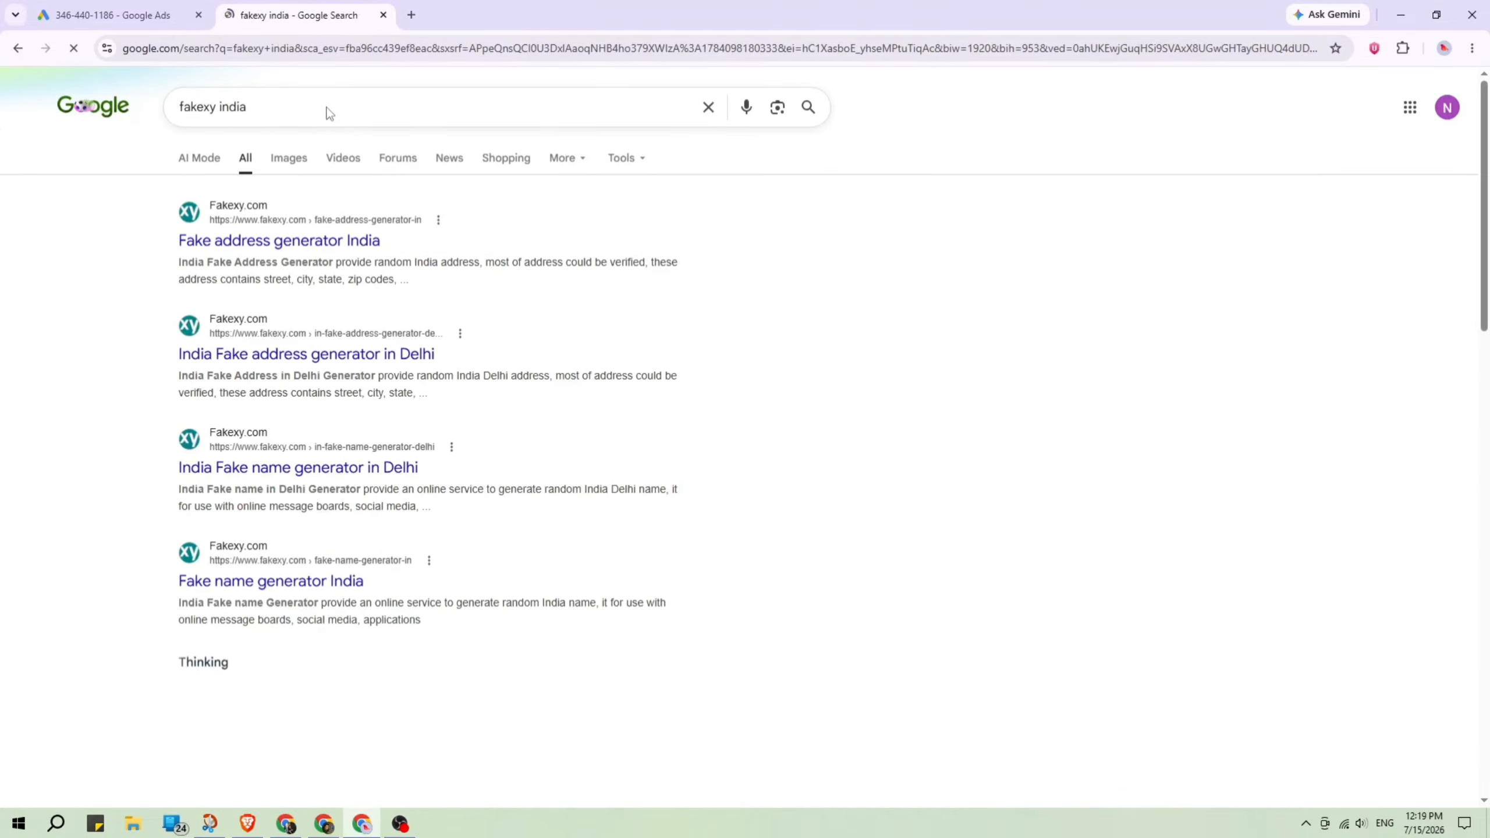
click(320, 239)
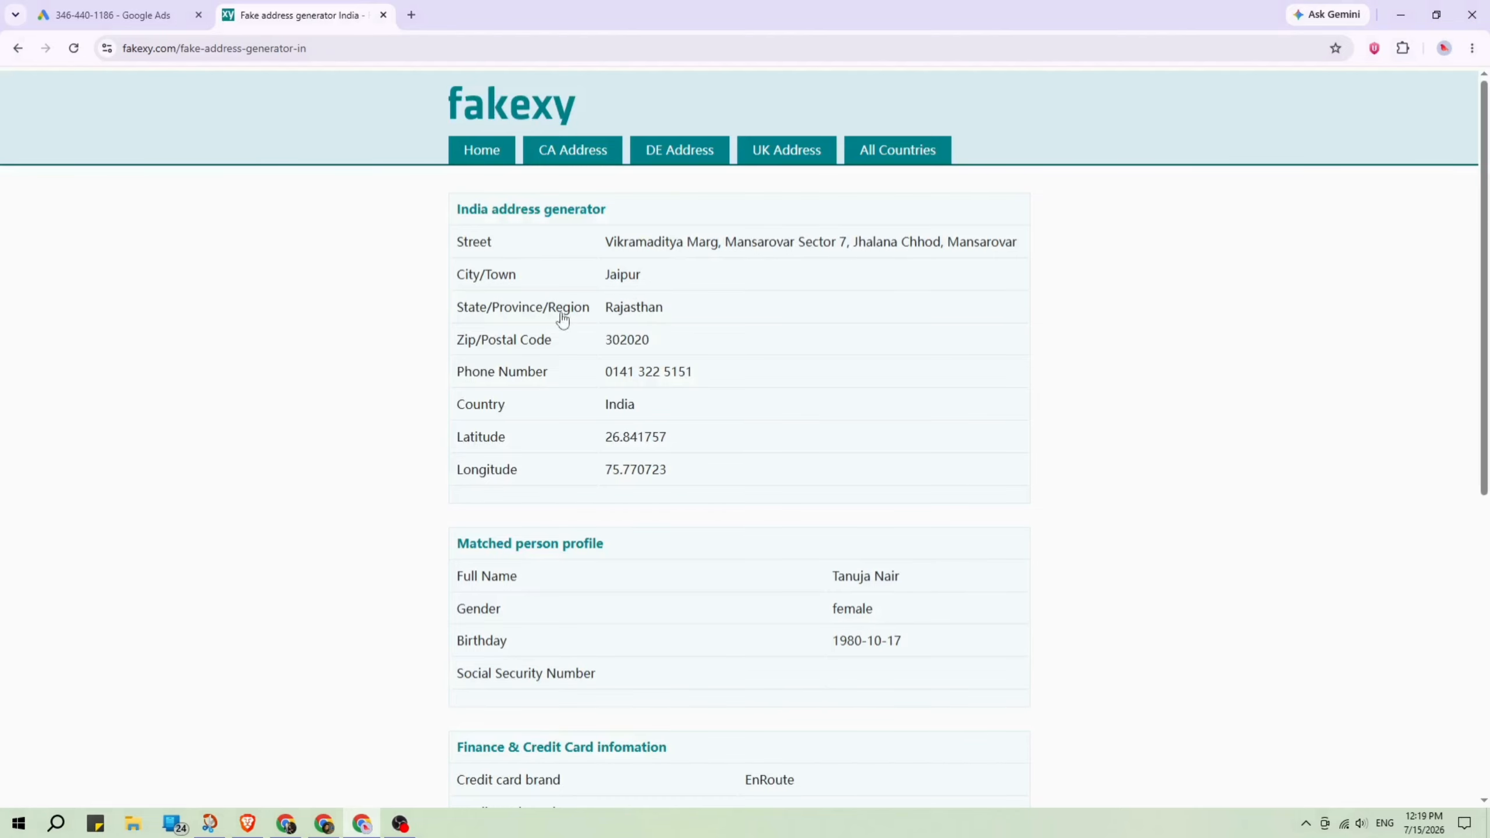
- Copy the postal code from the generated Fakexy address into the payments profile's Pin code field in Google Ads
click(675, 345)
click(295, 6)
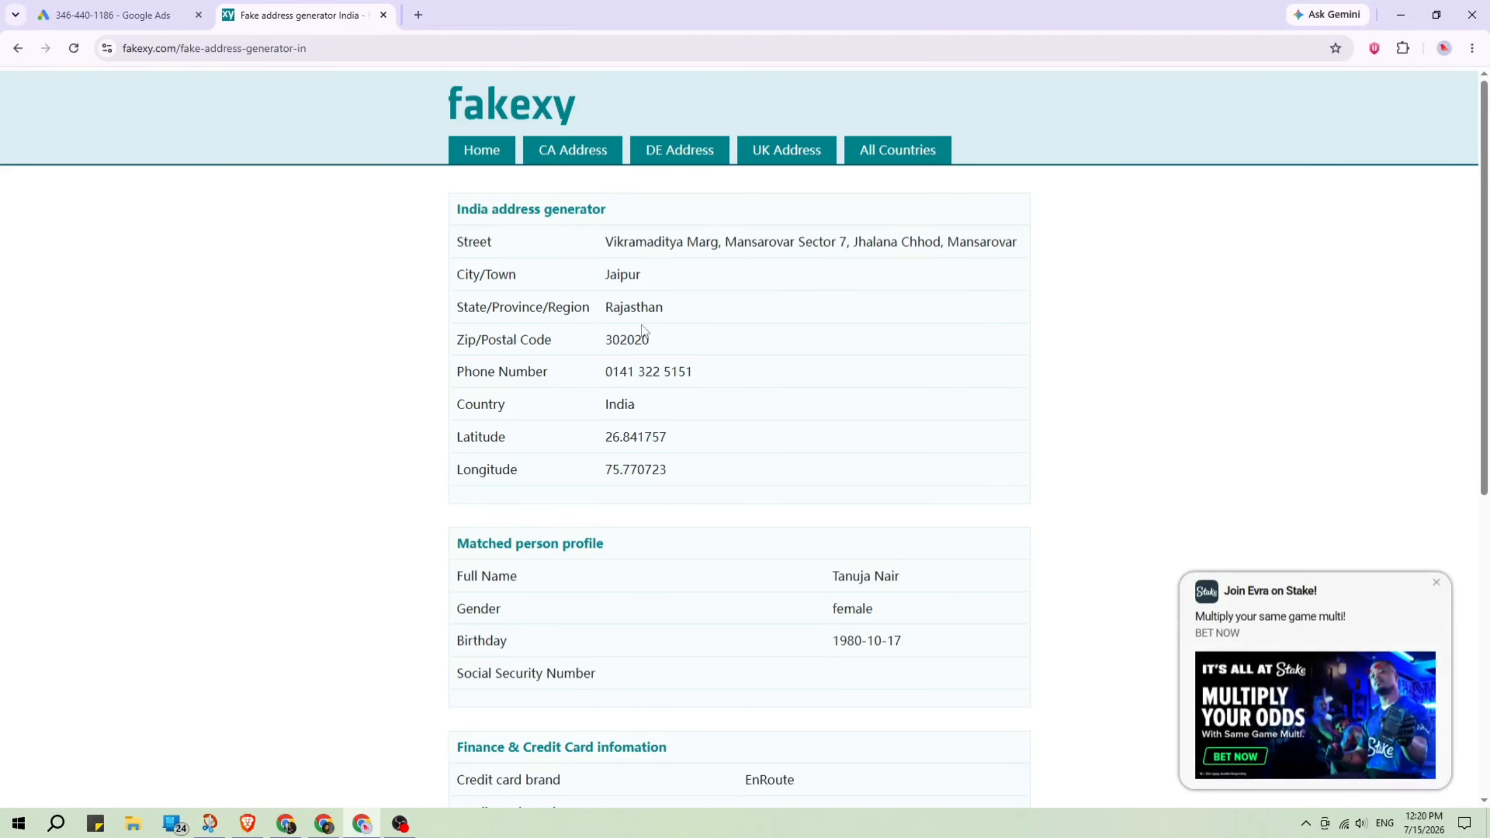
drag(659, 334, 607, 343)
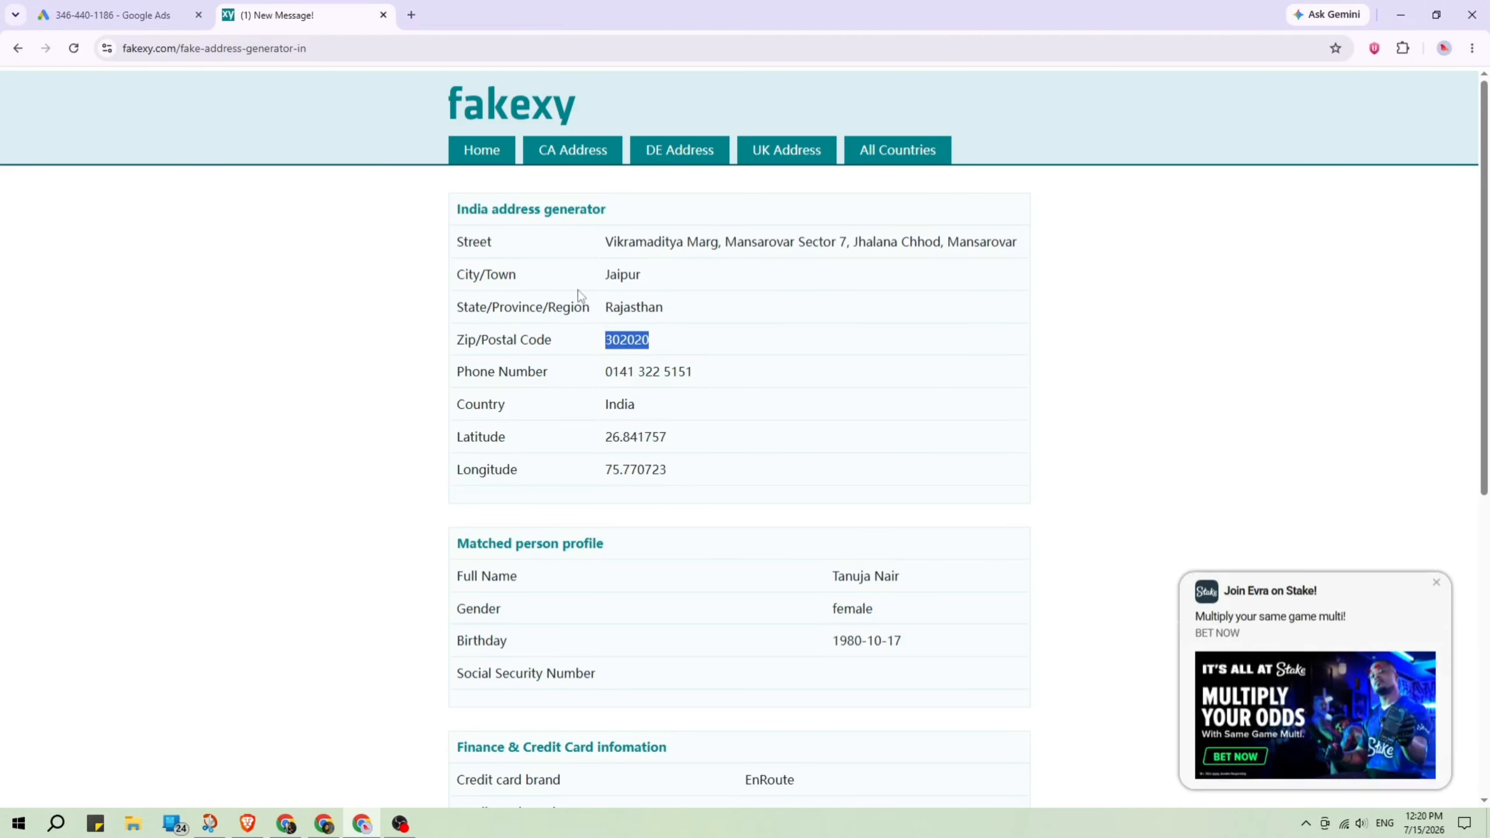
key(ctrl+c)
click(117, 15)
key(ctrl+v)
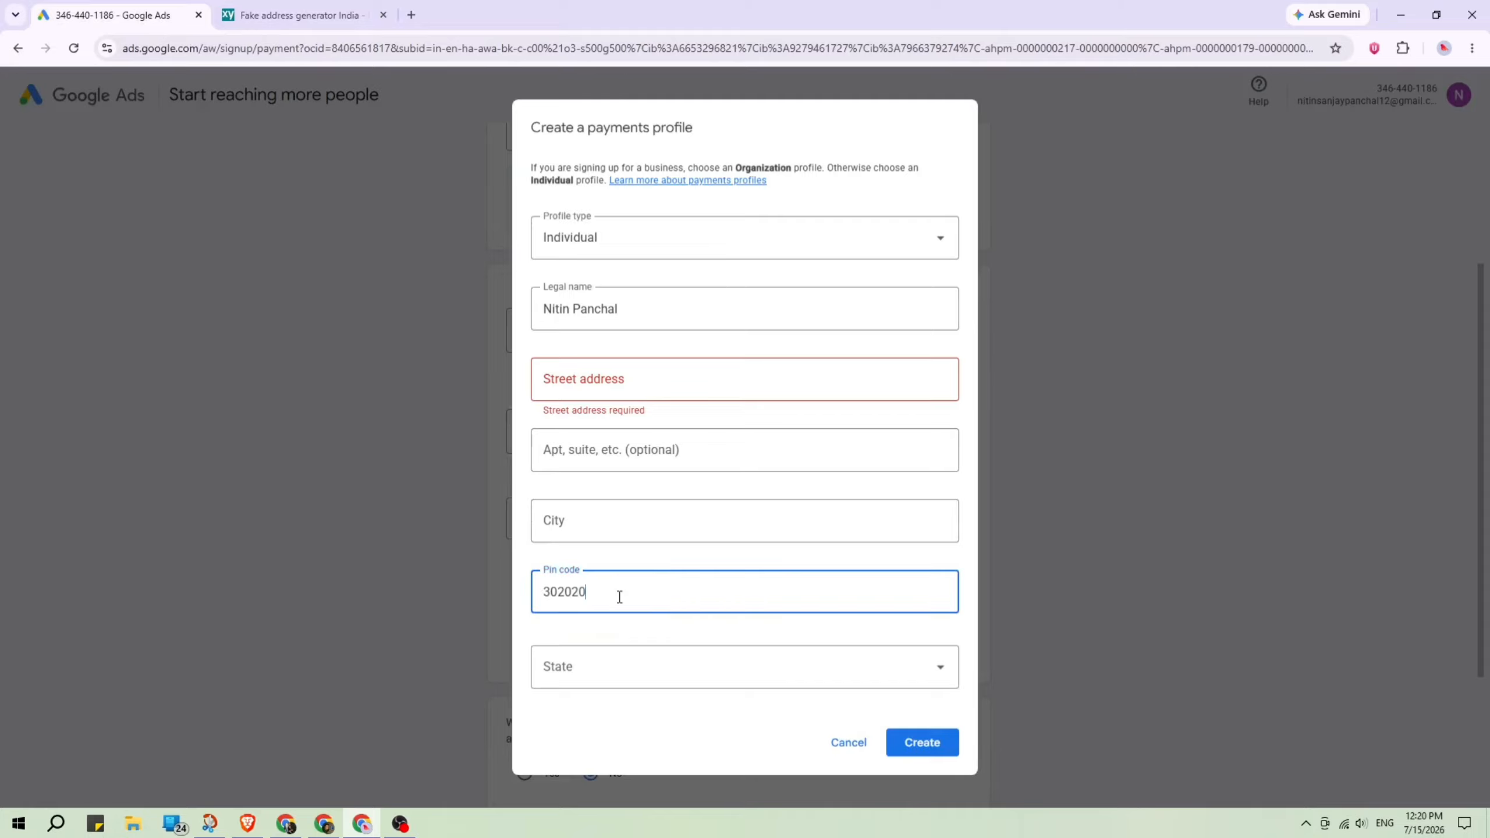
- Copy the generated street line from Fakexy into the payments profile's Street address field
click(295, 14)
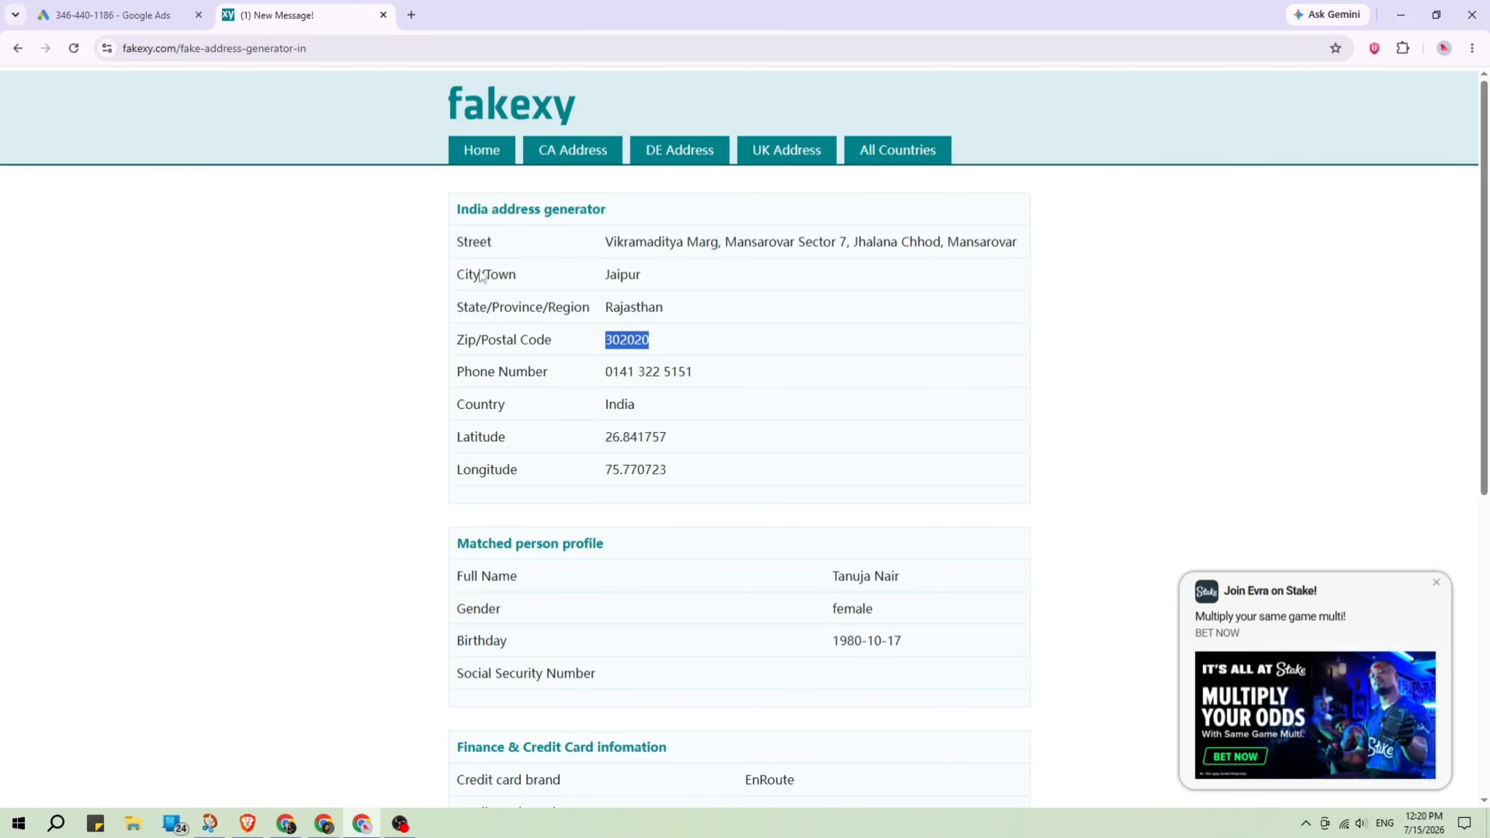
triple_click(648, 241)
key(ctrl+c)
click(115, 14)
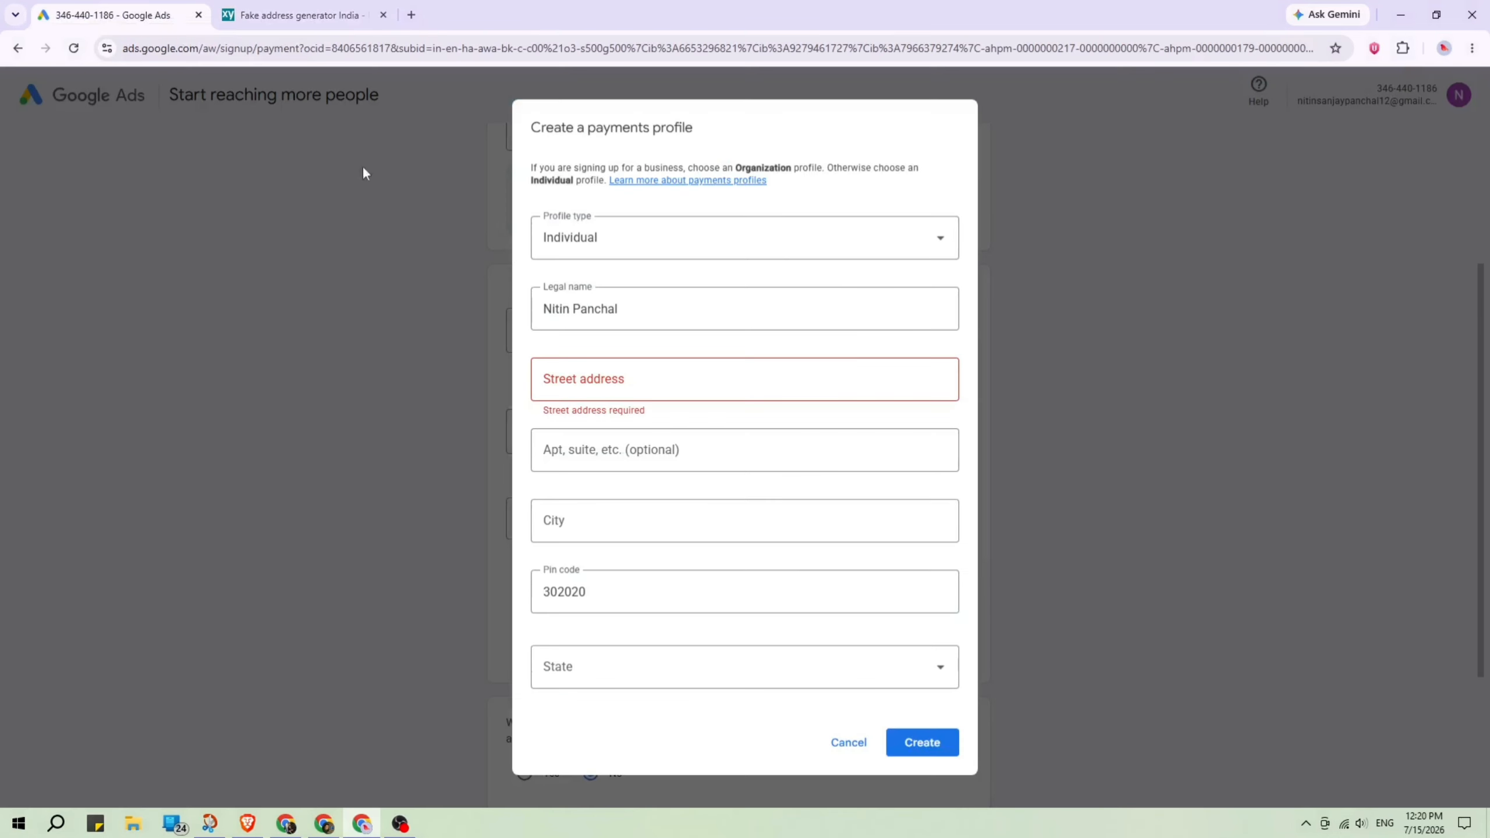
click(702, 372)
key(ctrl+v)
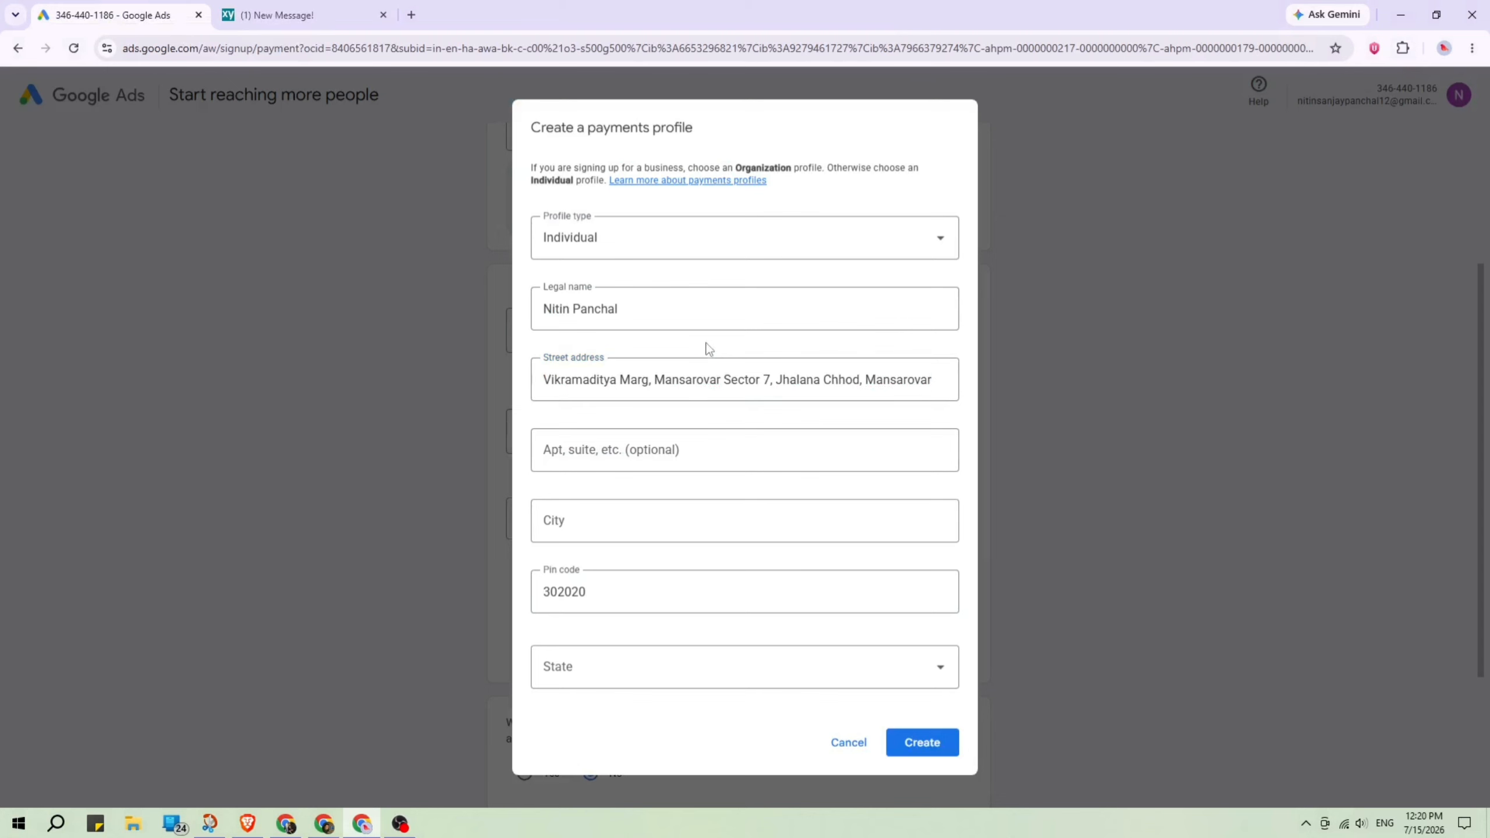
click(700, 415)
- Copy the generated city from Fakexy into the payments profile's City field, closing any advertising page that opens
click(293, 15)
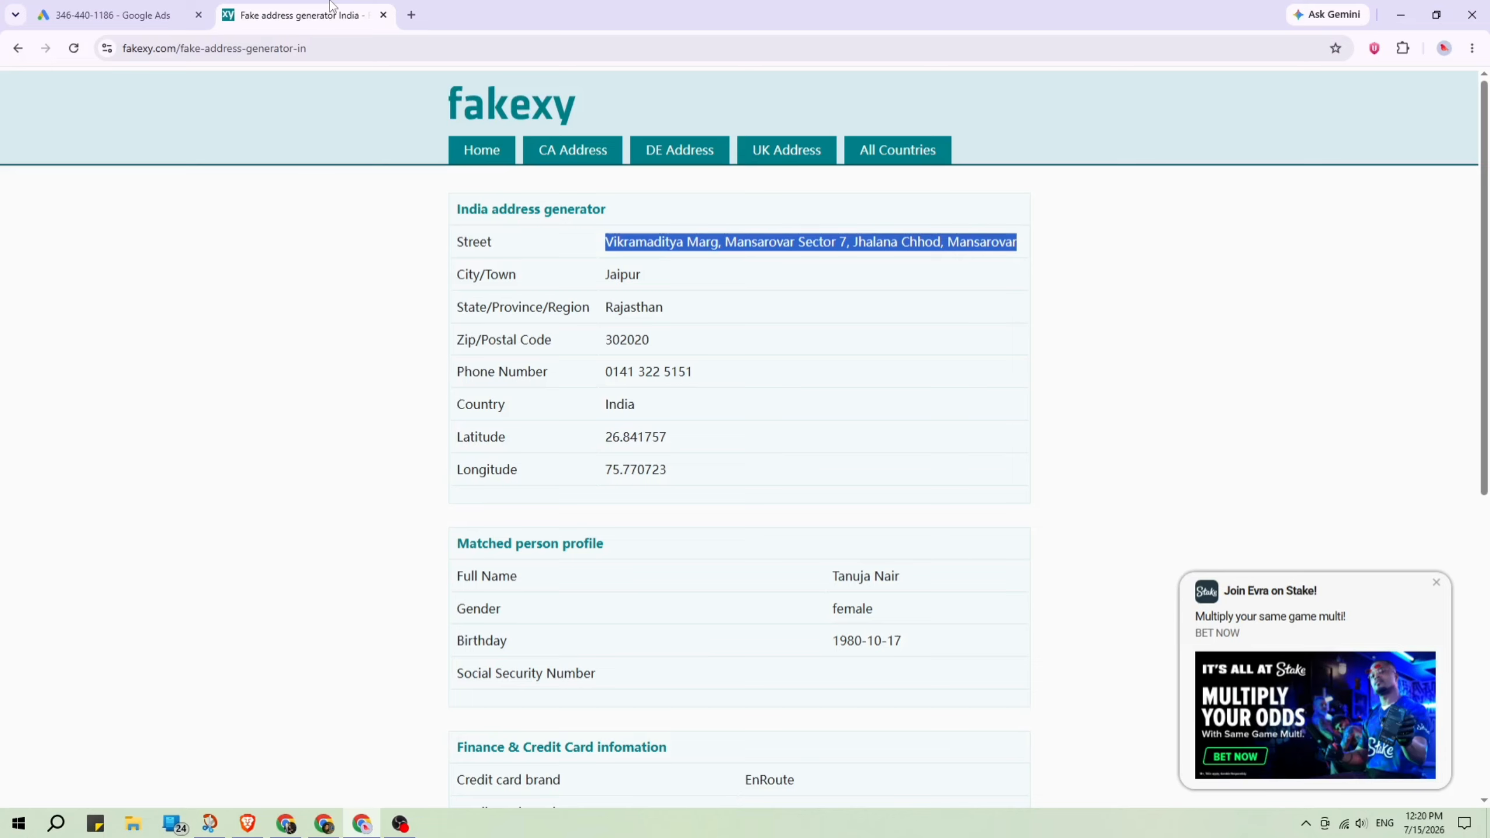
click(610, 275)
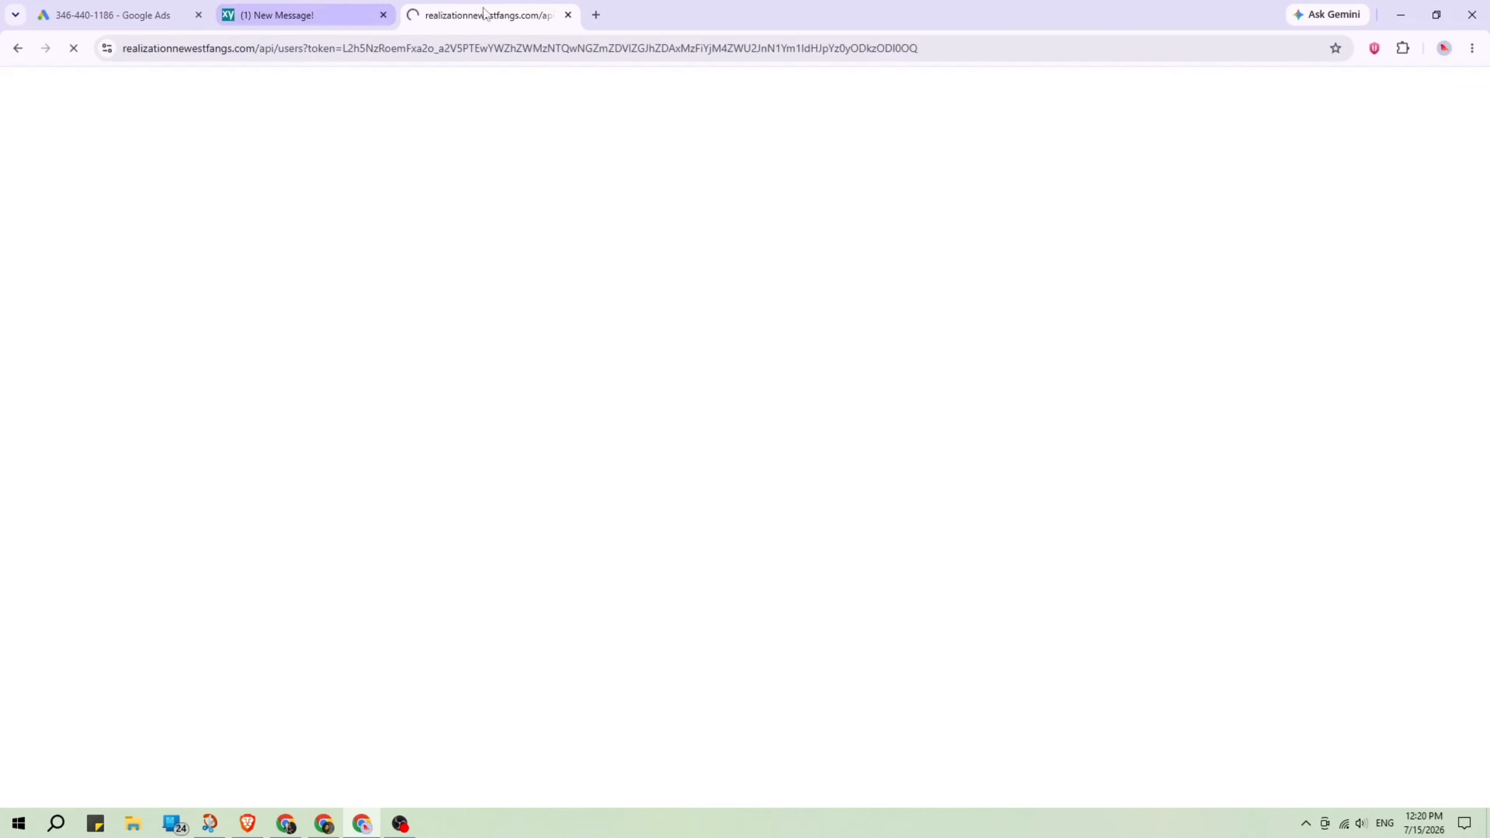
key(ctrl+w)
drag(642, 274, 604, 275)
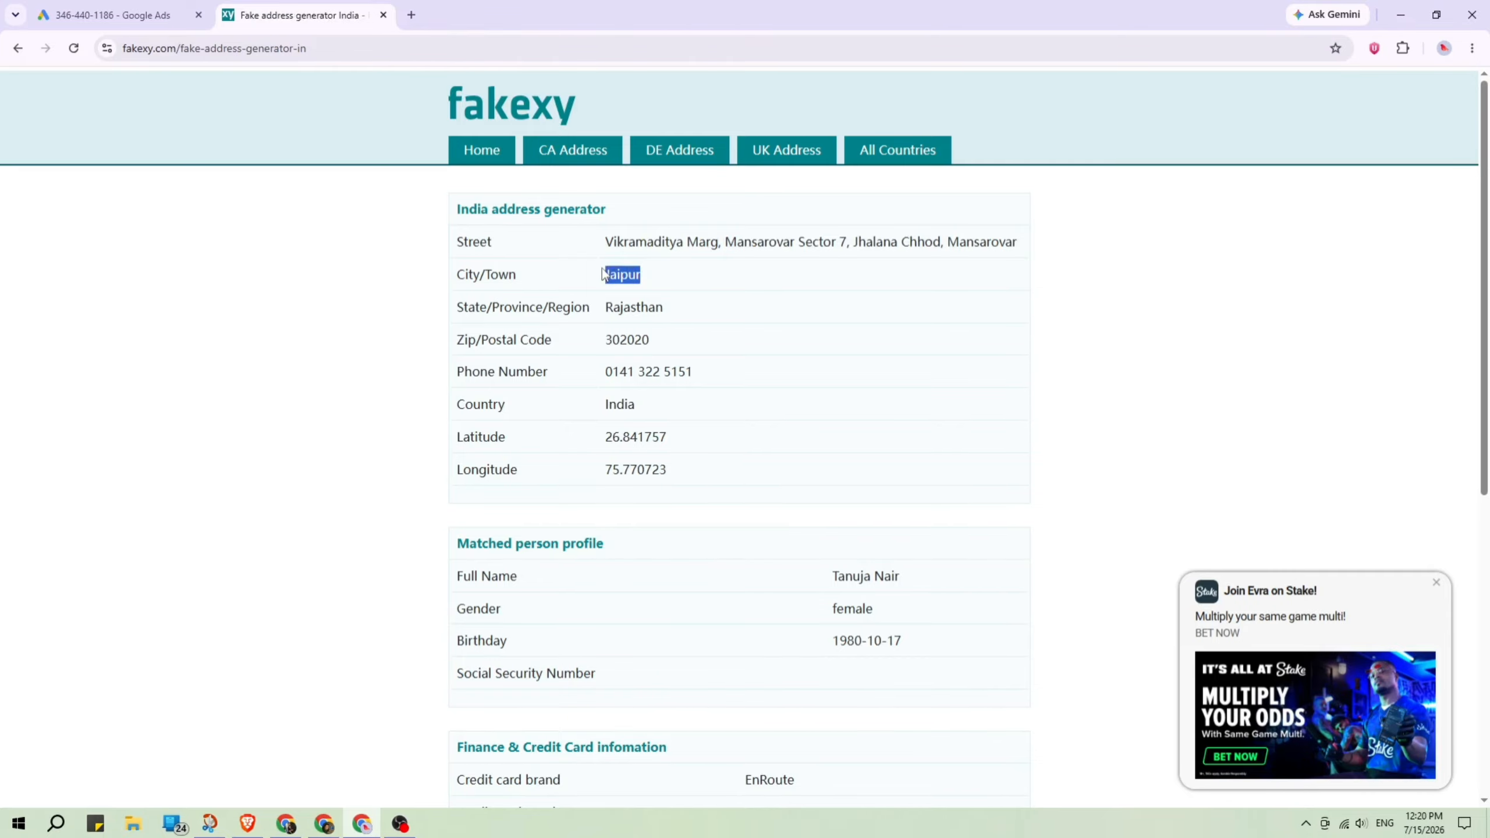
key(ctrl+c)
key(ctrl+1)
click(655, 511)
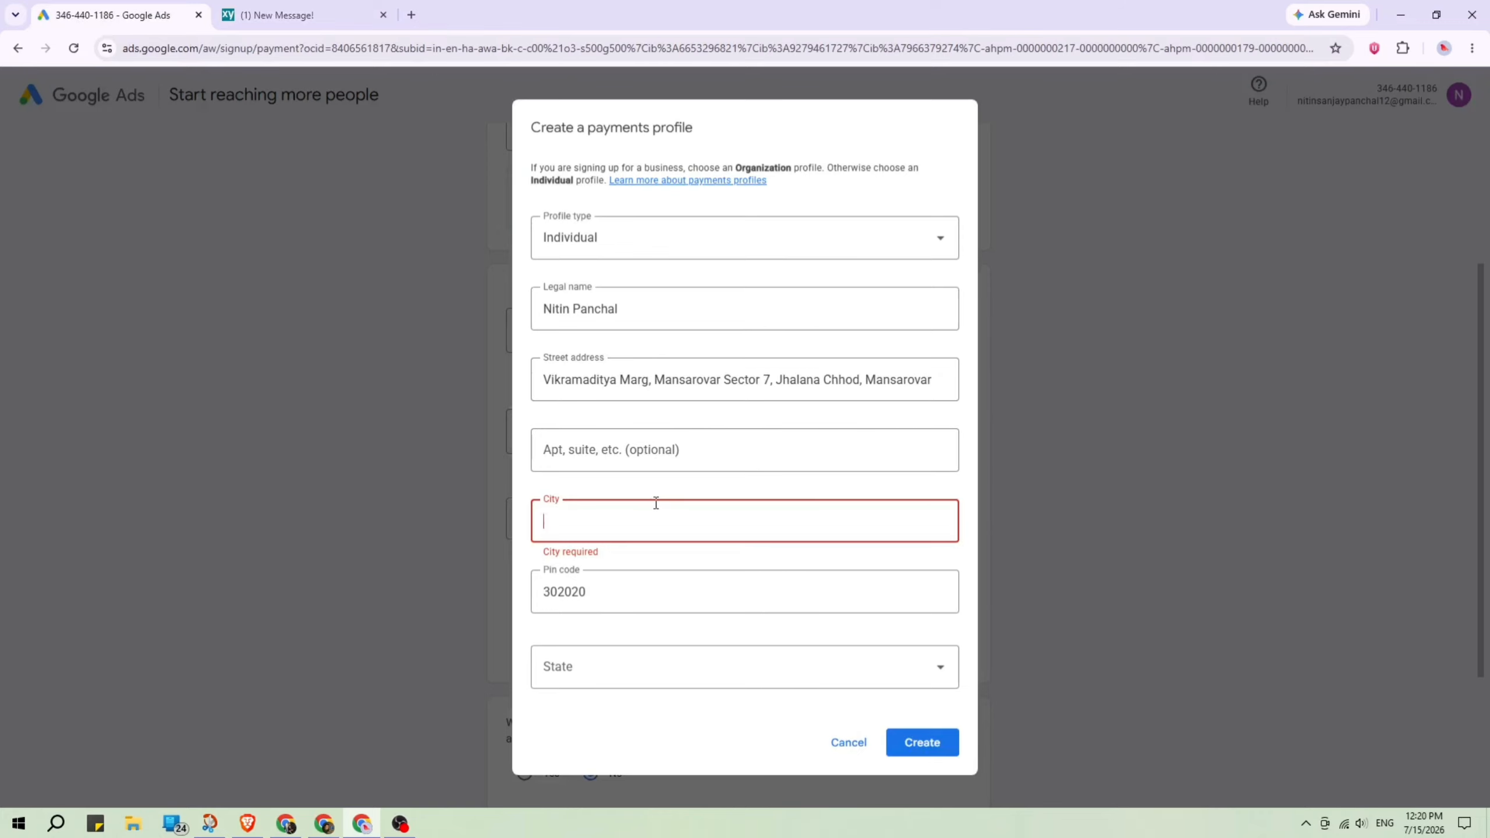
key(ctrl+v)
- Set the payments profile's state to Rajasthan and create the profile
click(668, 667)
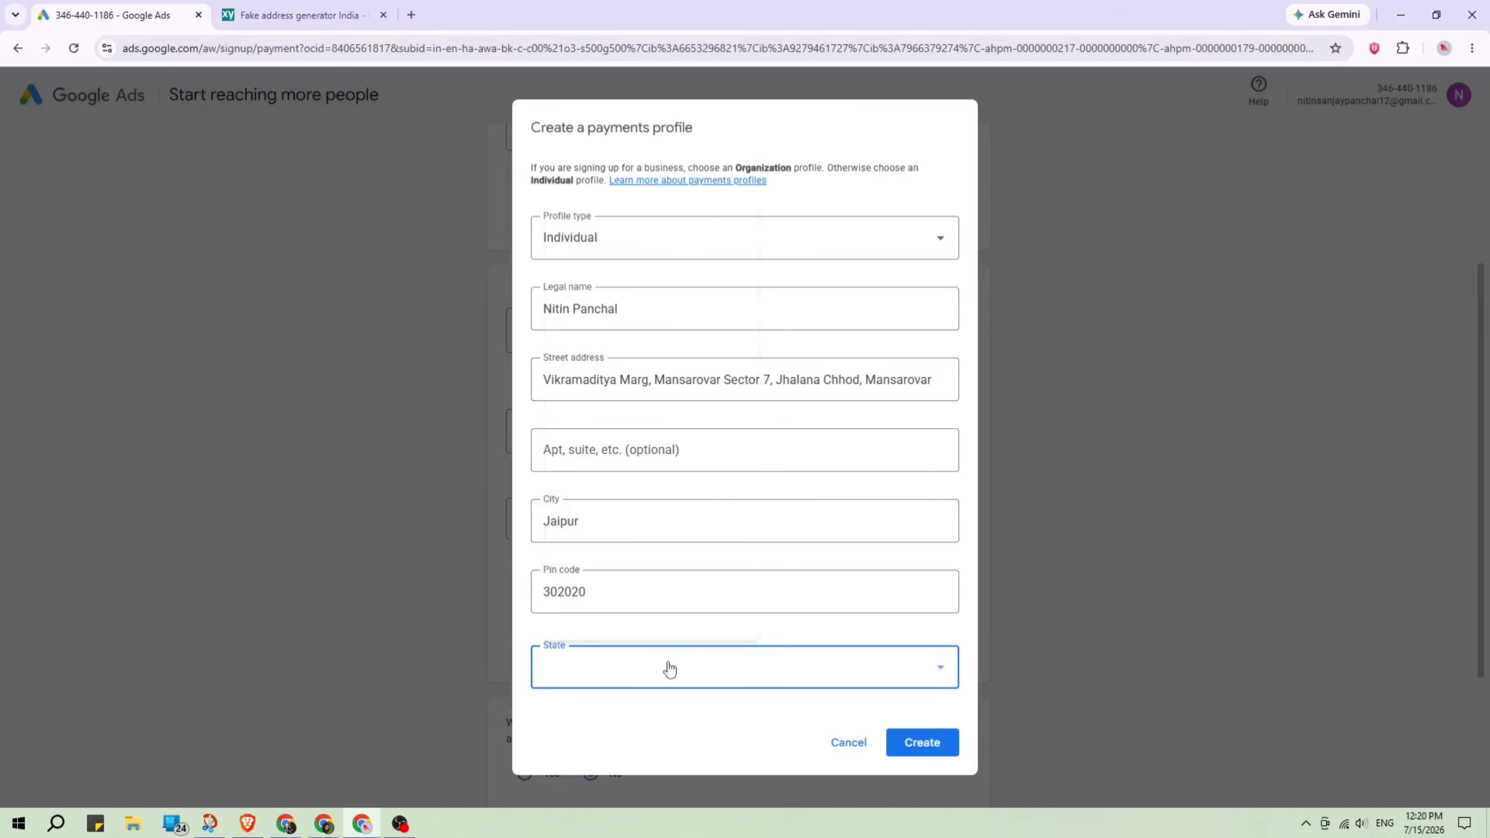
scroll(652, 375, down, 8)
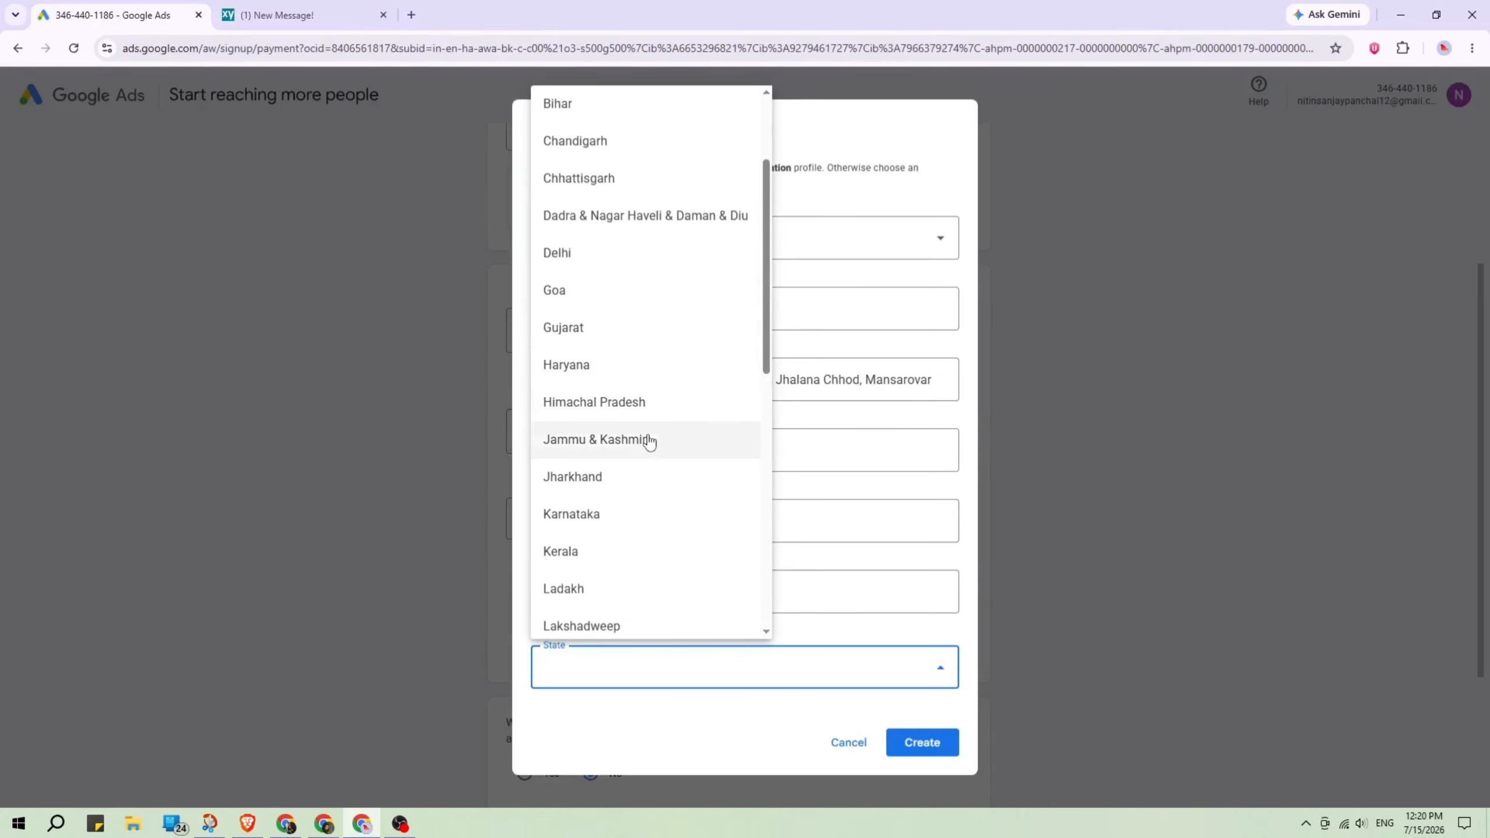
scroll(645, 413, down, 4)
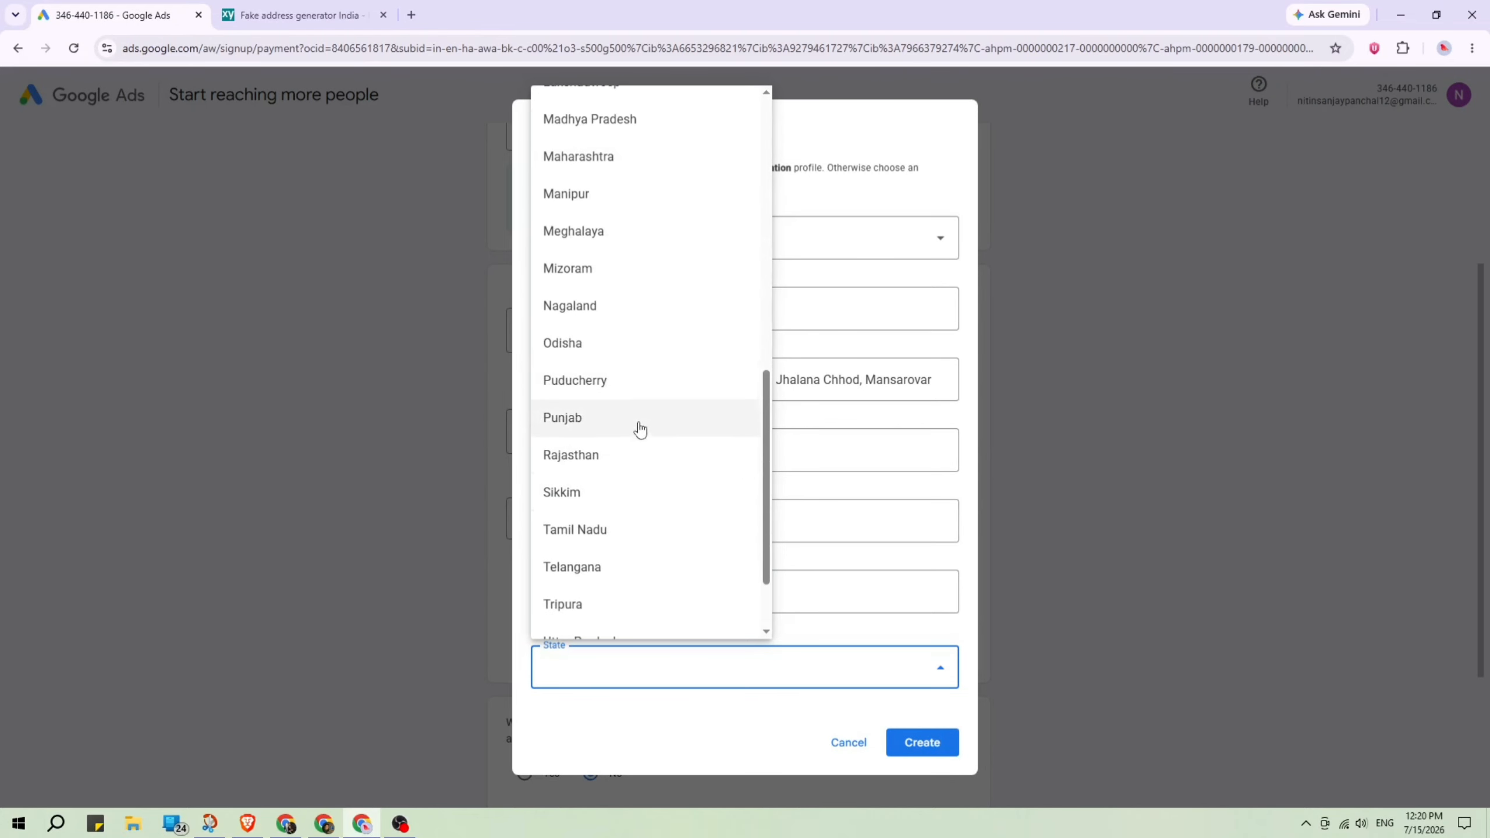
click(643, 458)
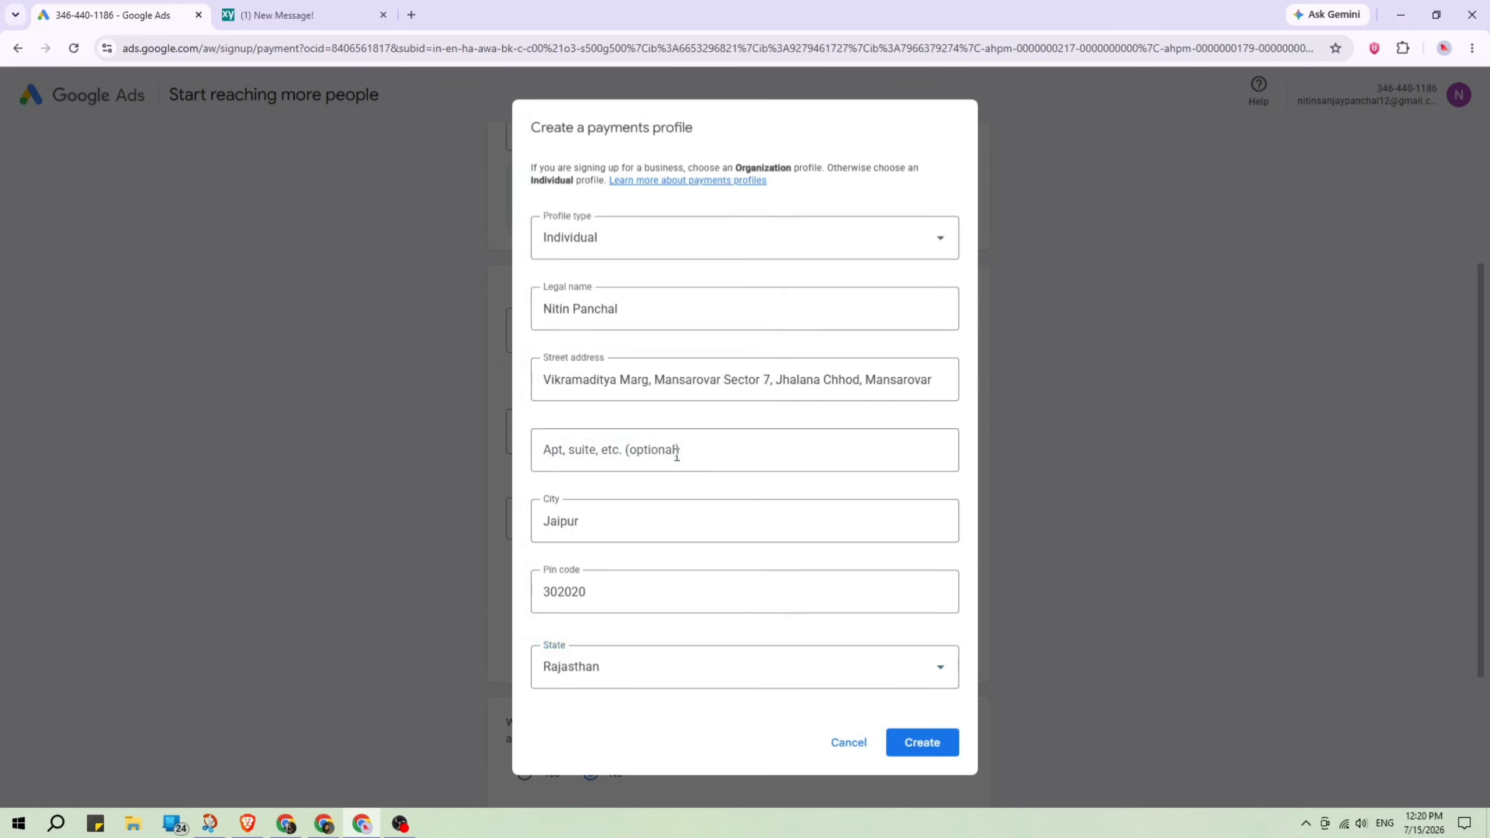
click(927, 749)
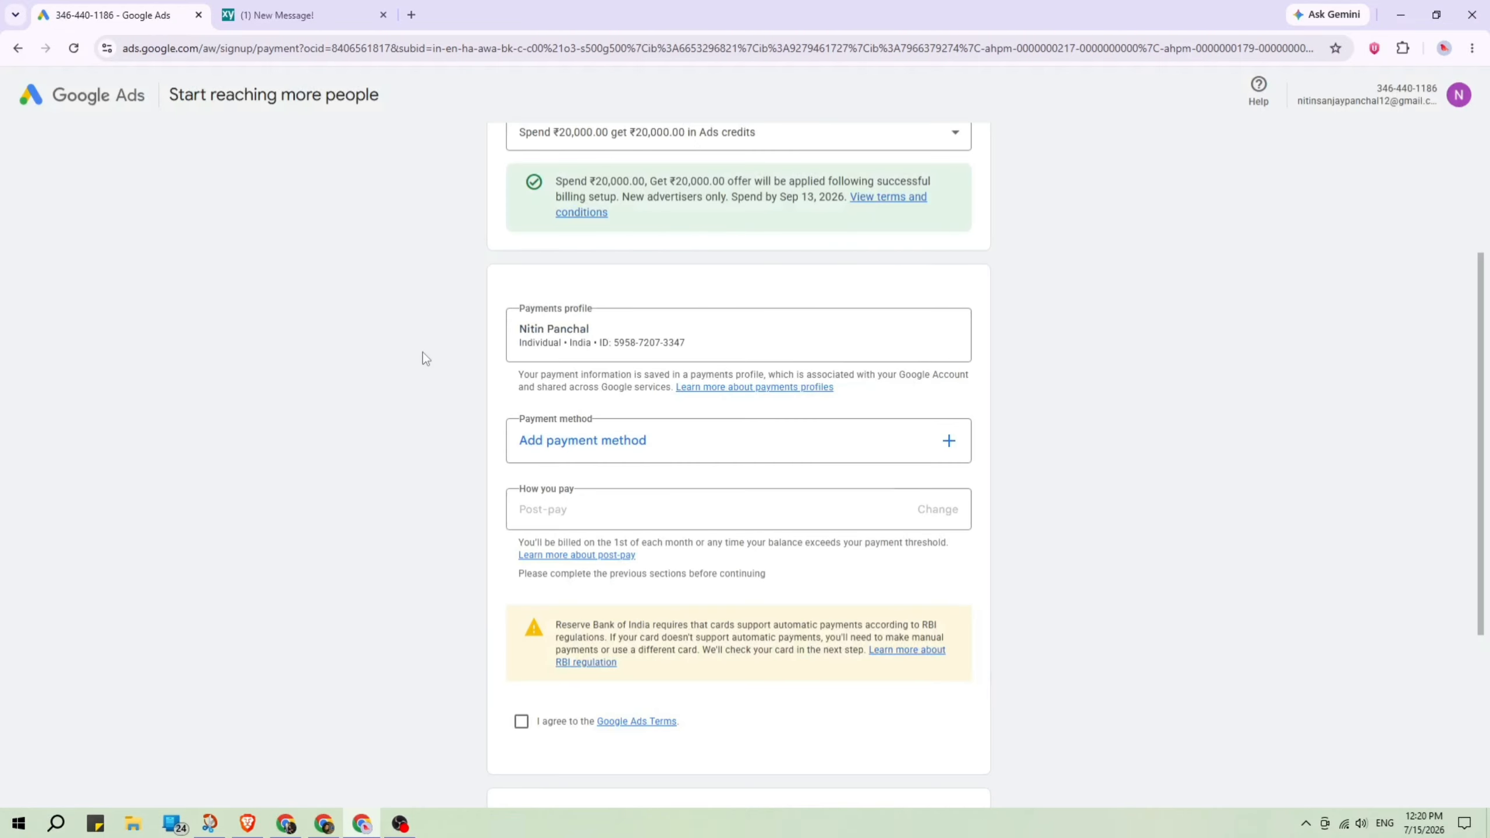
- Choose "Pay with Bank transfer" as the payment method
scroll(420, 369, down, 3)
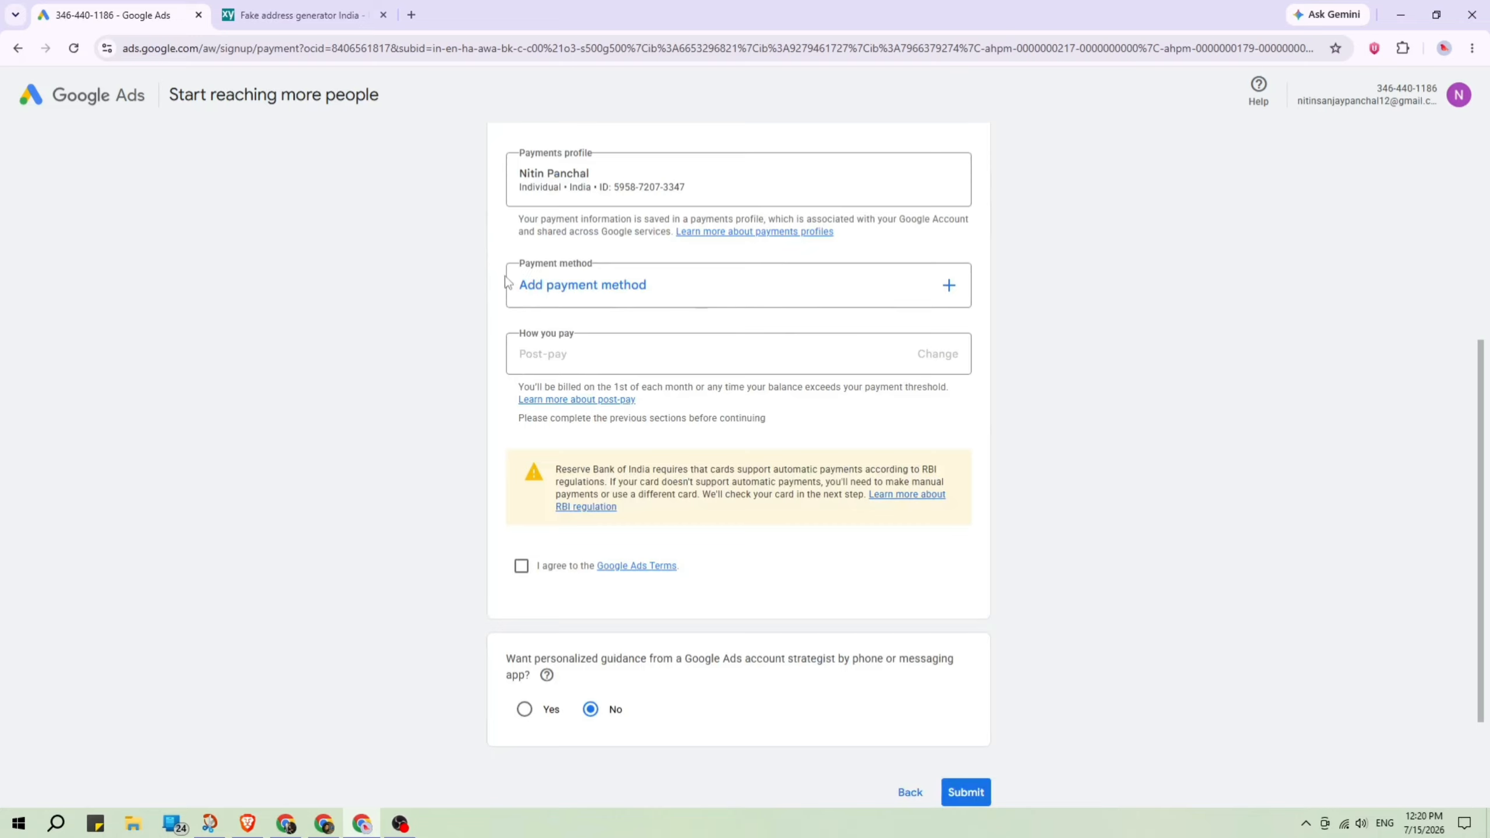
click(584, 287)
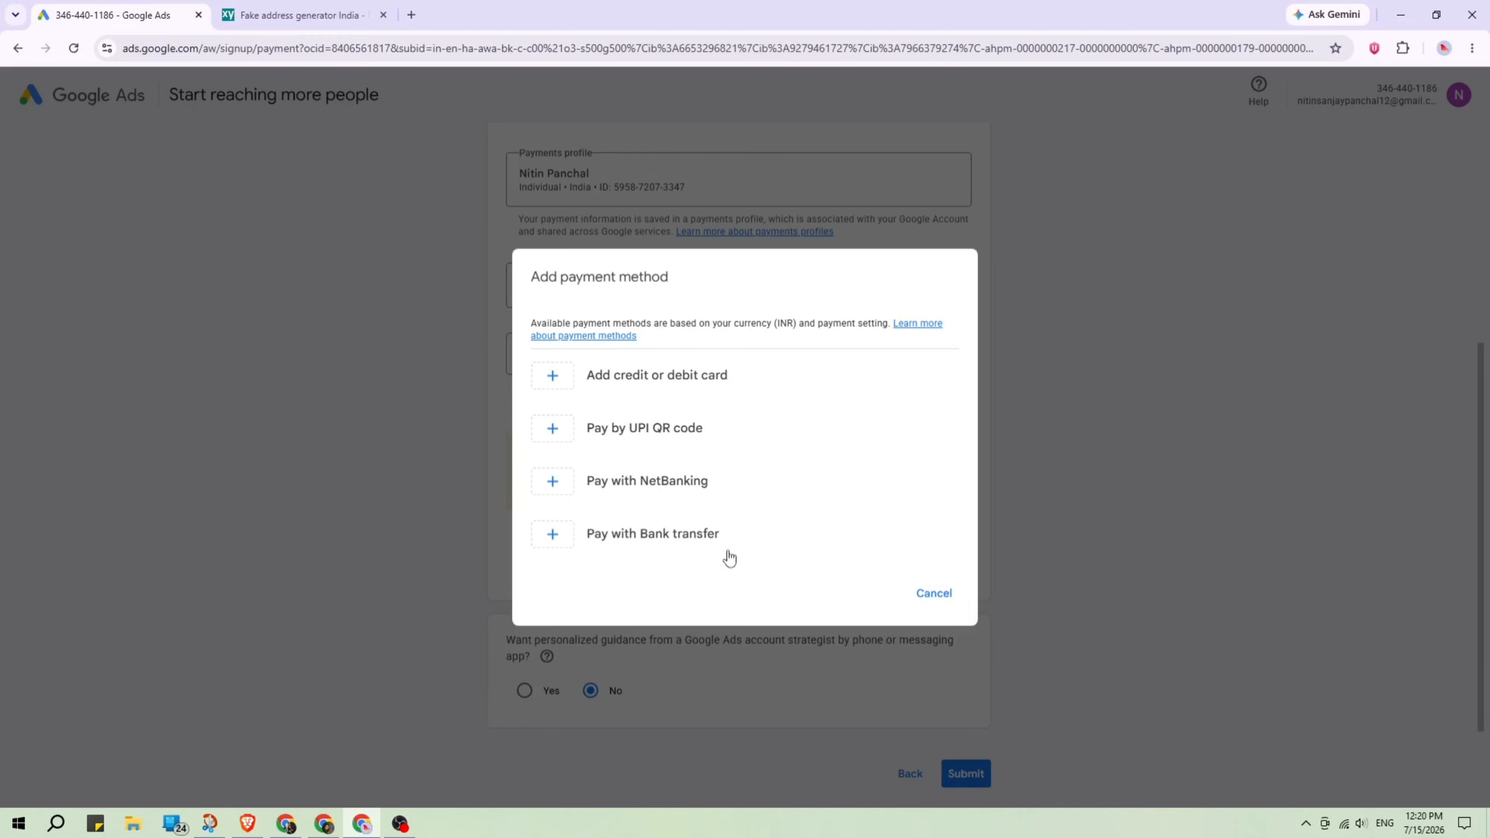
click(553, 535)
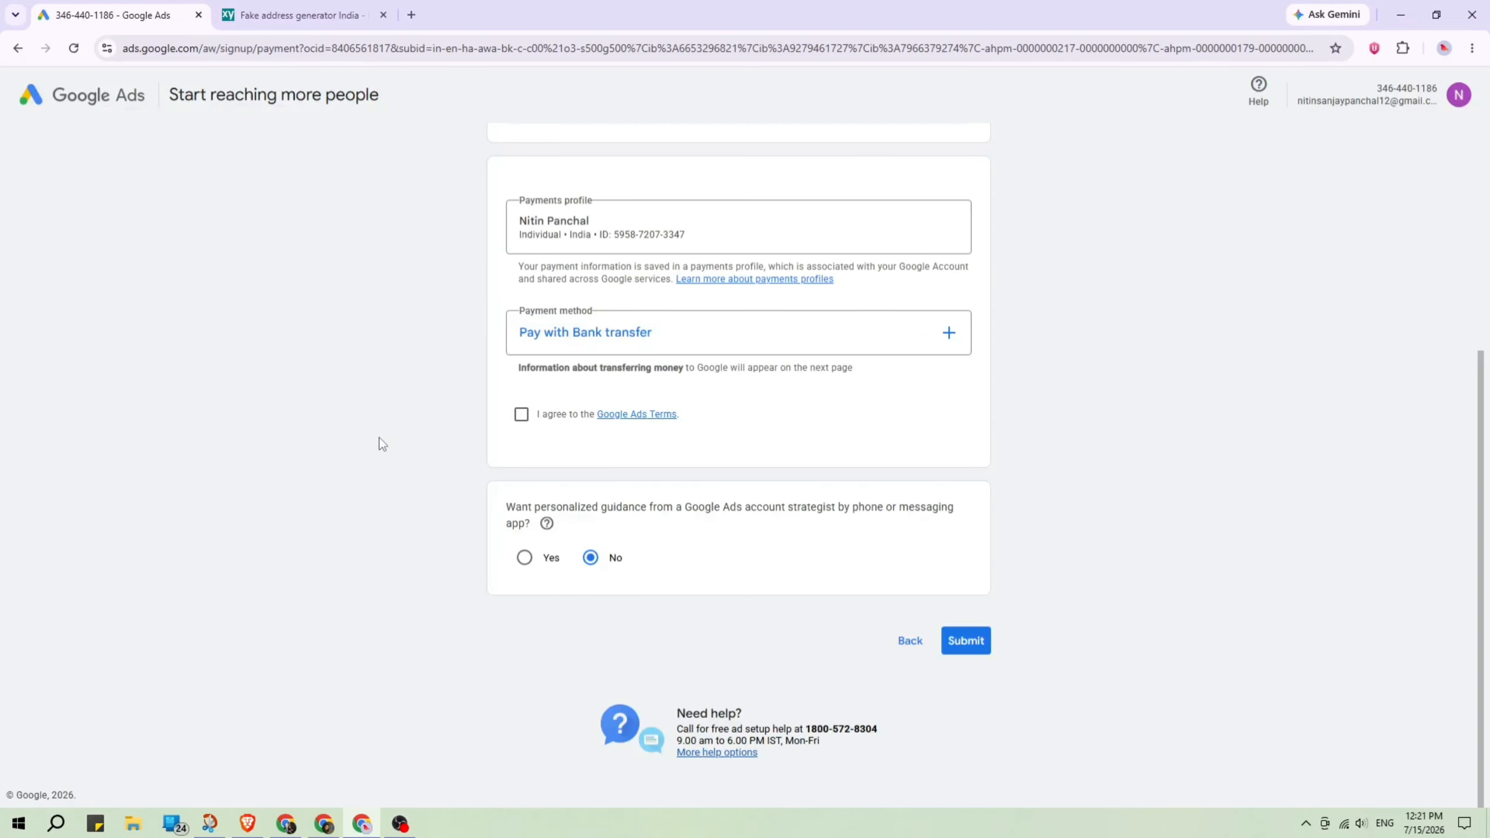
- Agree to the Google Ads Terms, complete the bank transfer information and submit the billing setup
click(520, 415)
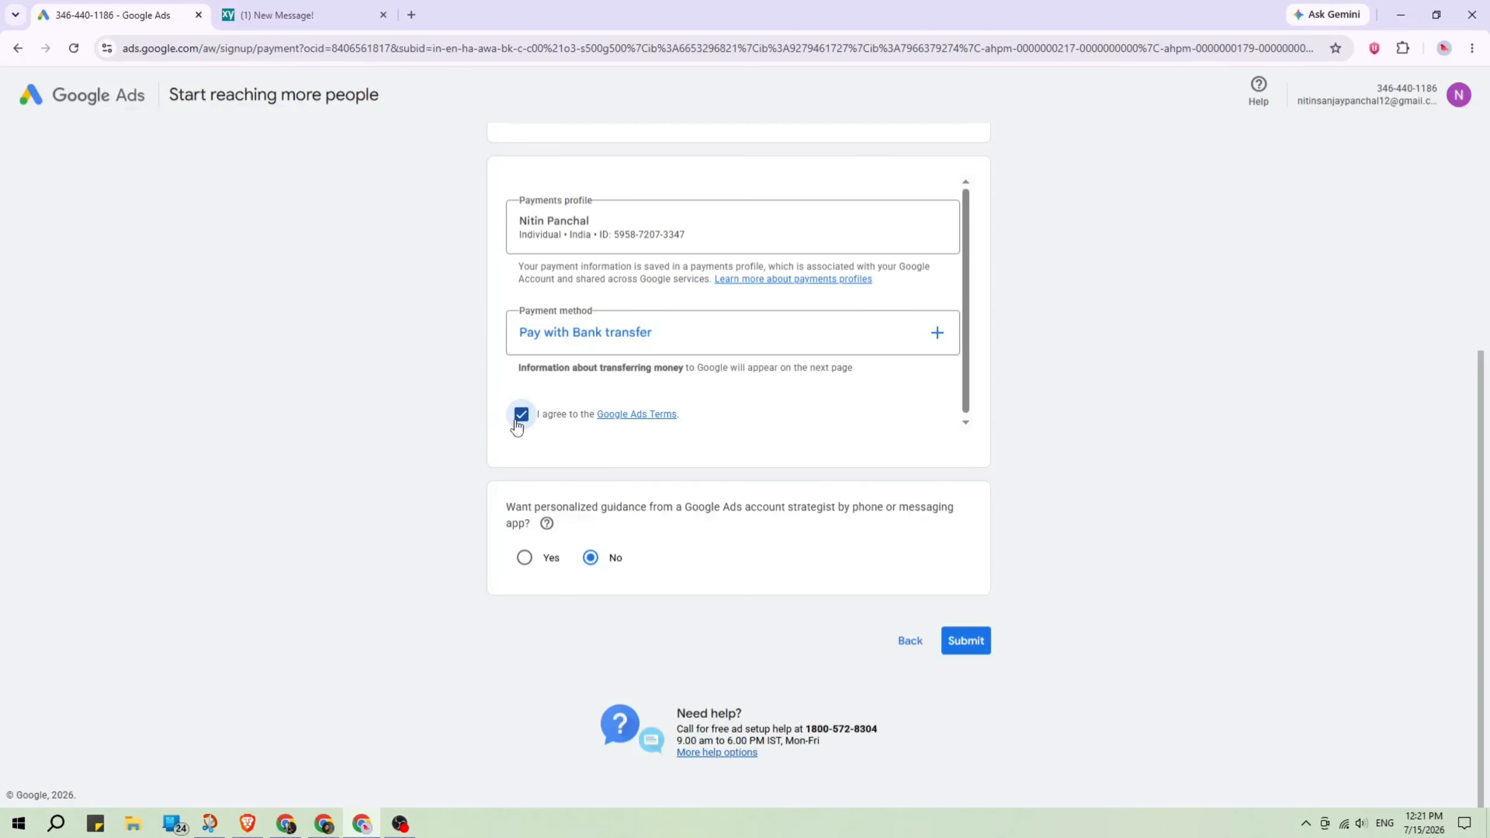
click(966, 643)
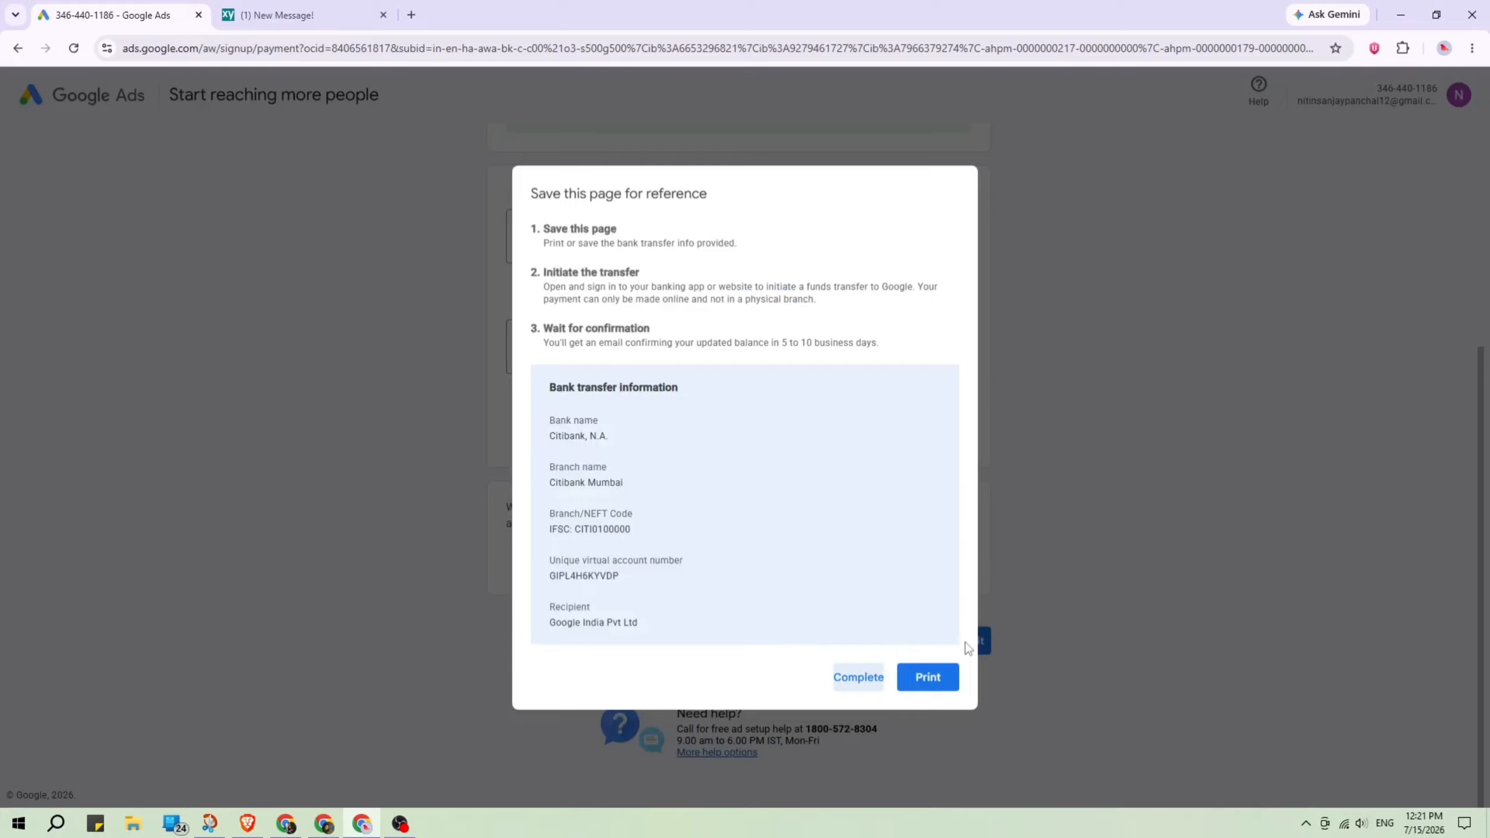
click(868, 678)
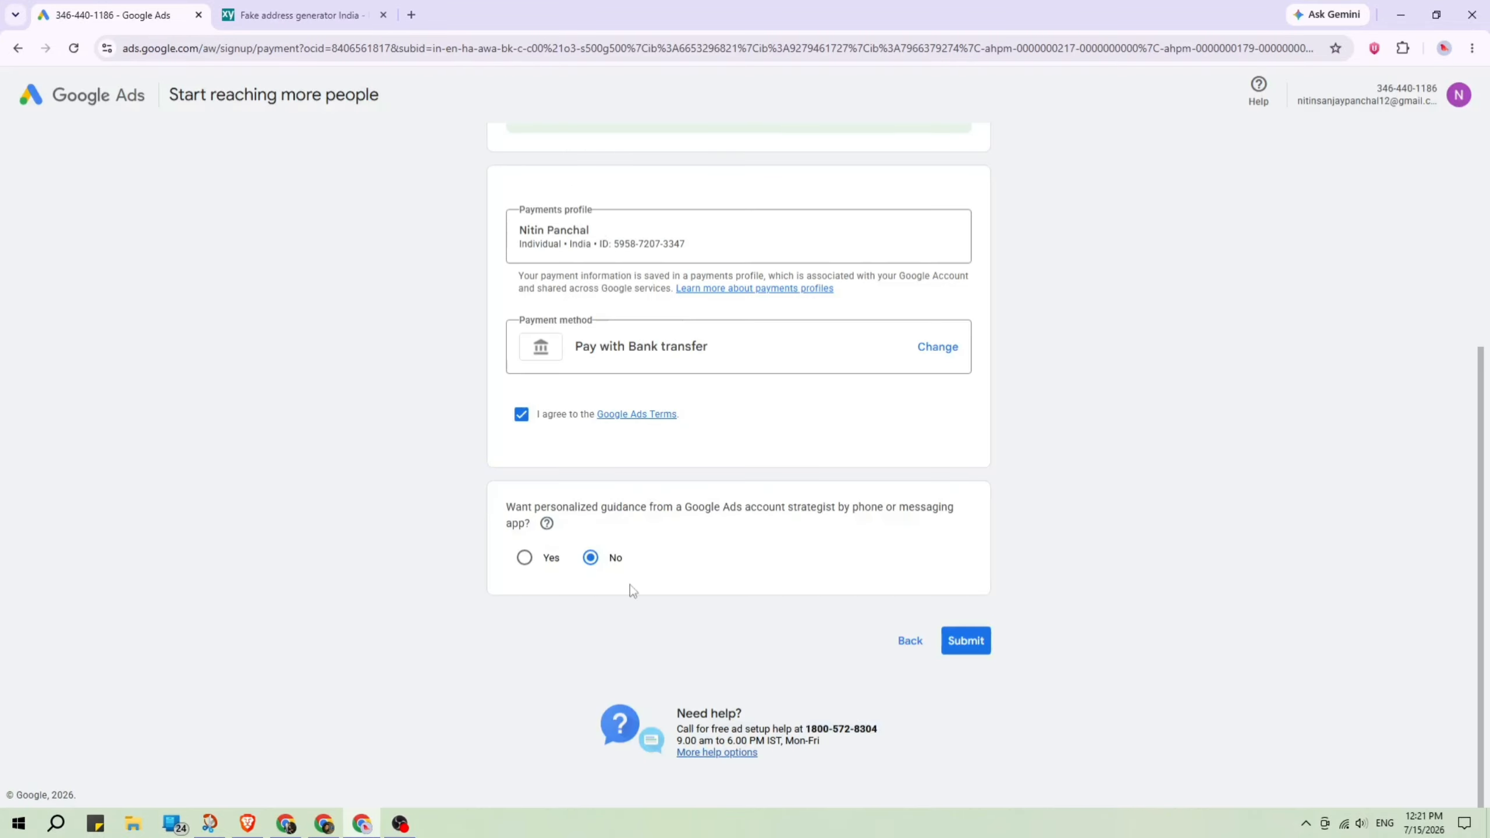
scroll(453, 474, up, 3)
scroll(453, 474, down, 3)
click(979, 645)
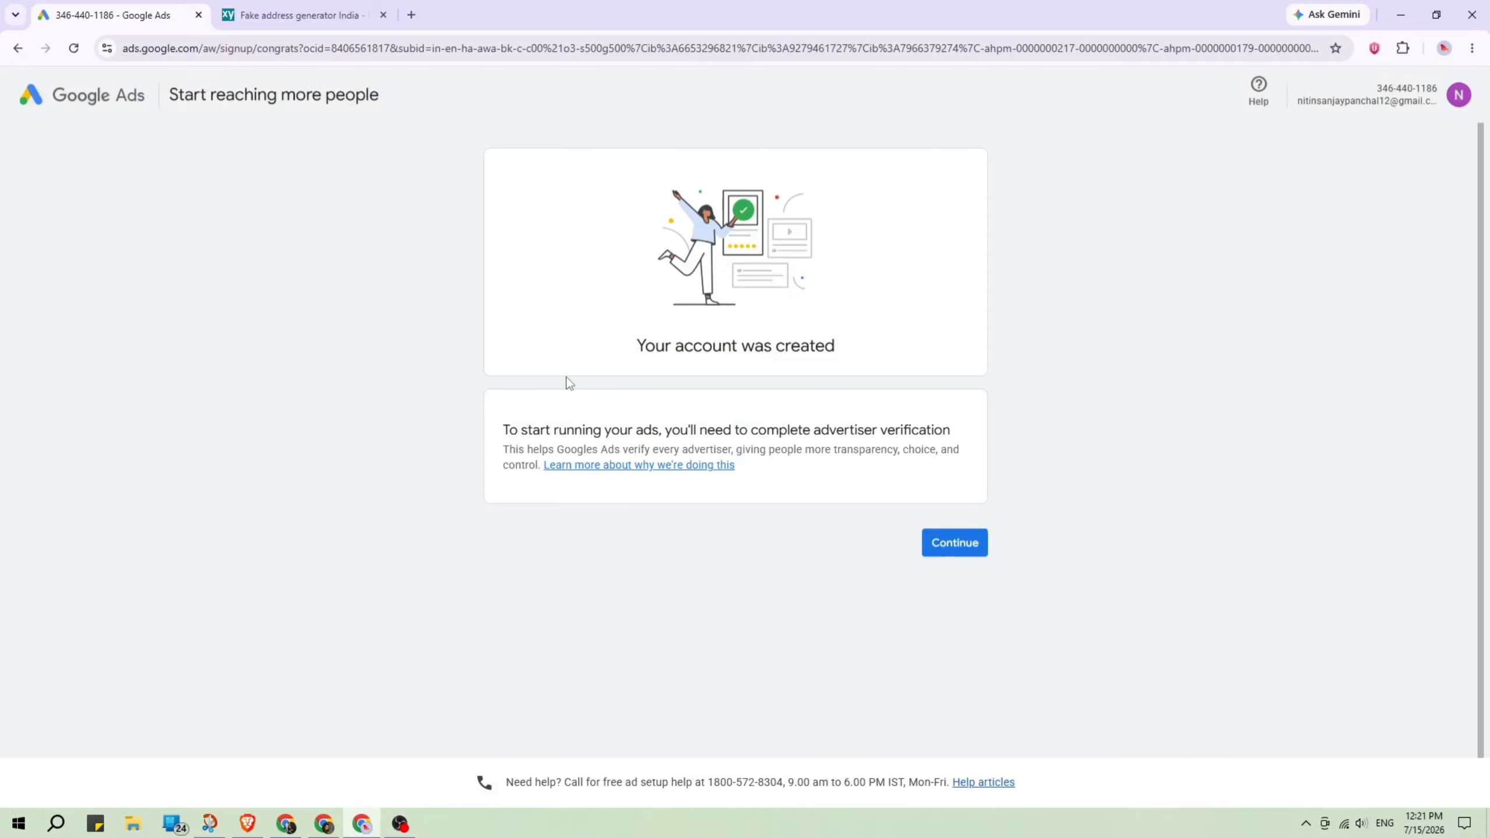
- Submit advertiser verification with the profile's legal name and no accounts managed for other organizations, and dismiss the Google Ads app promotion
drag(654, 351, 810, 351)
click(833, 388)
click(959, 549)
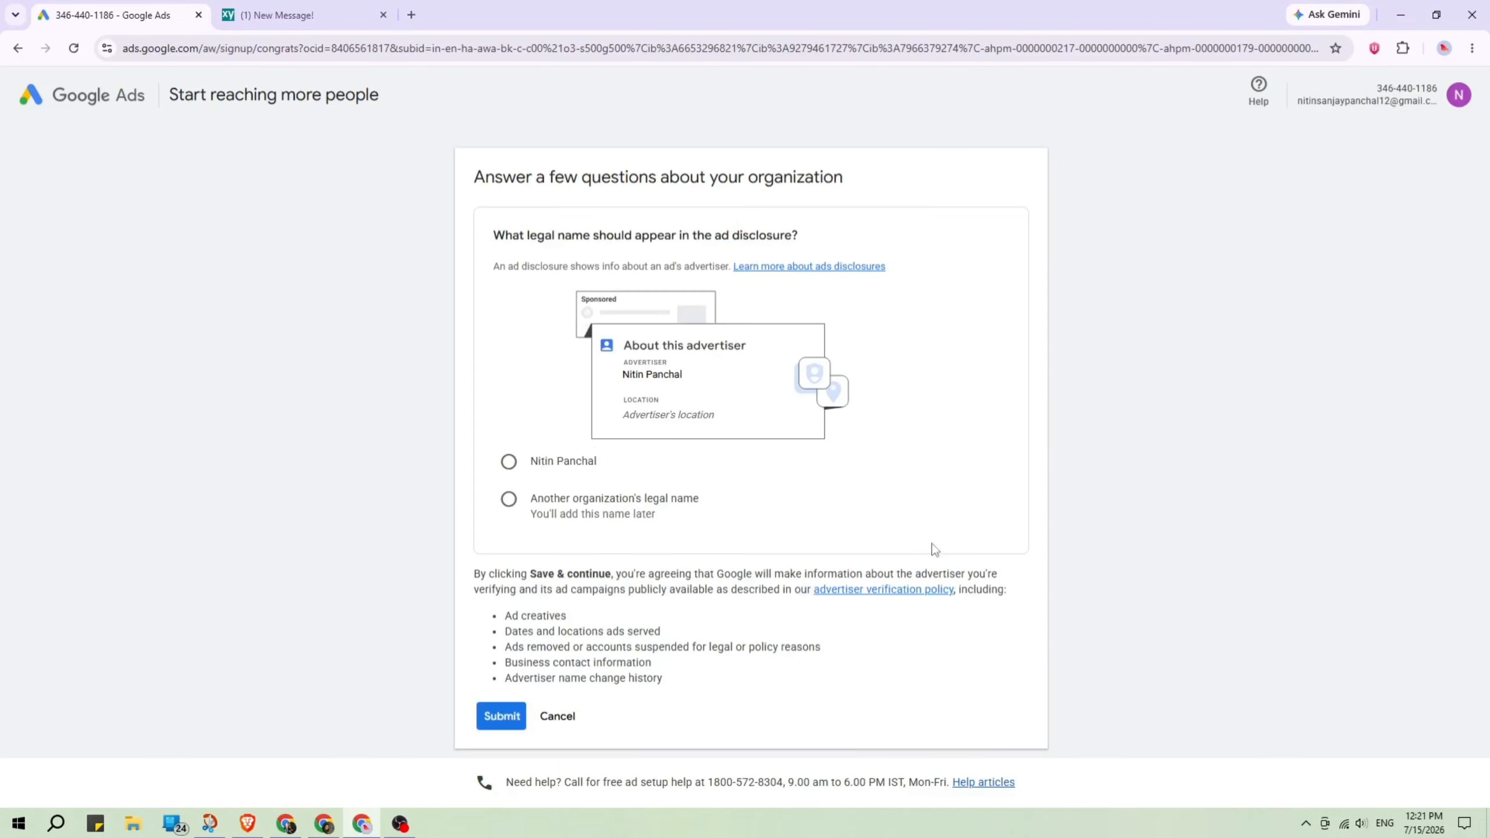
click(531, 462)
scroll(376, 446, down, 1)
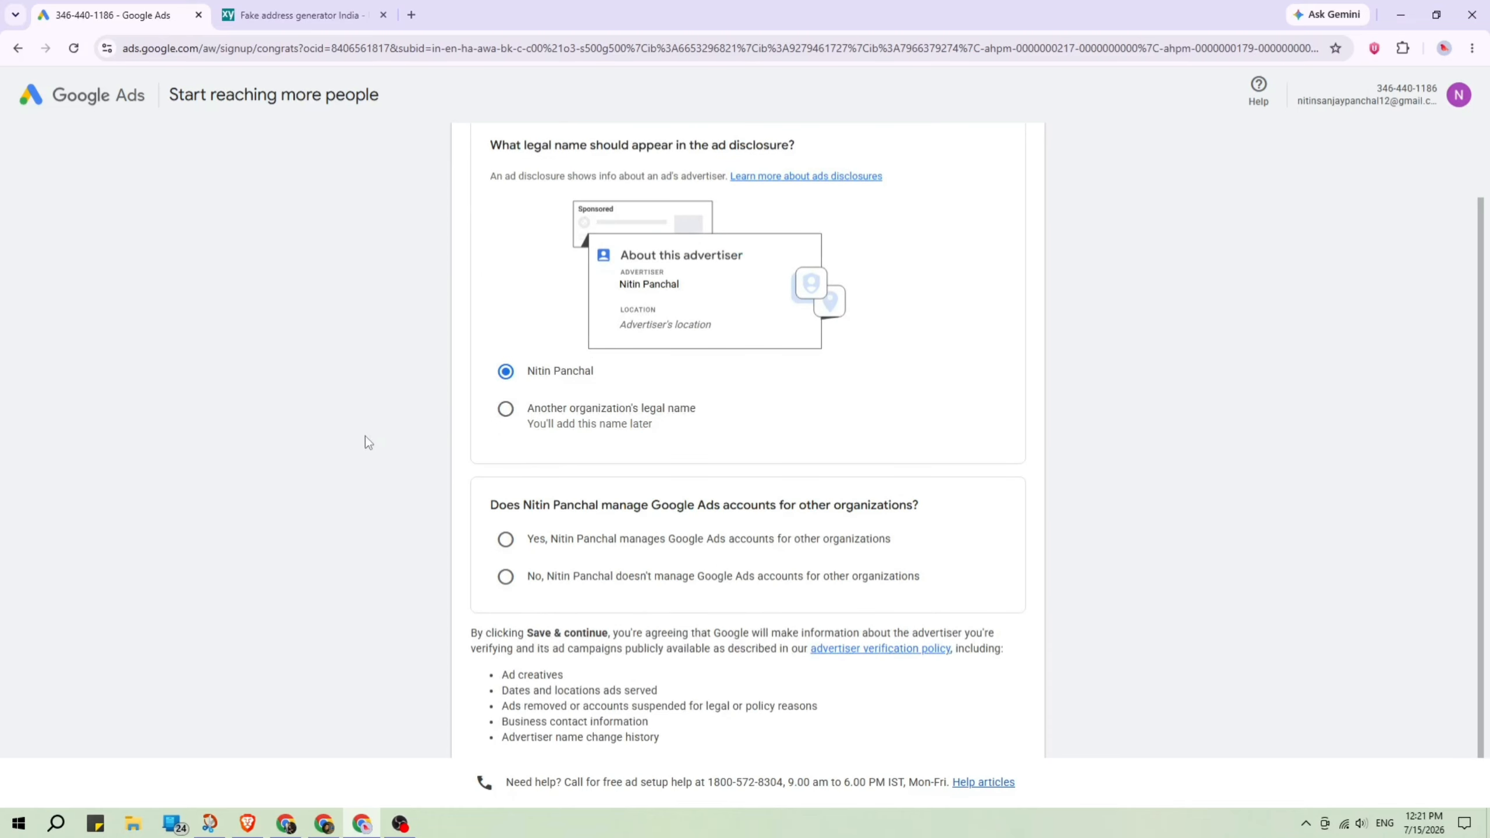
scroll(442, 382, down, 1)
click(506, 527)
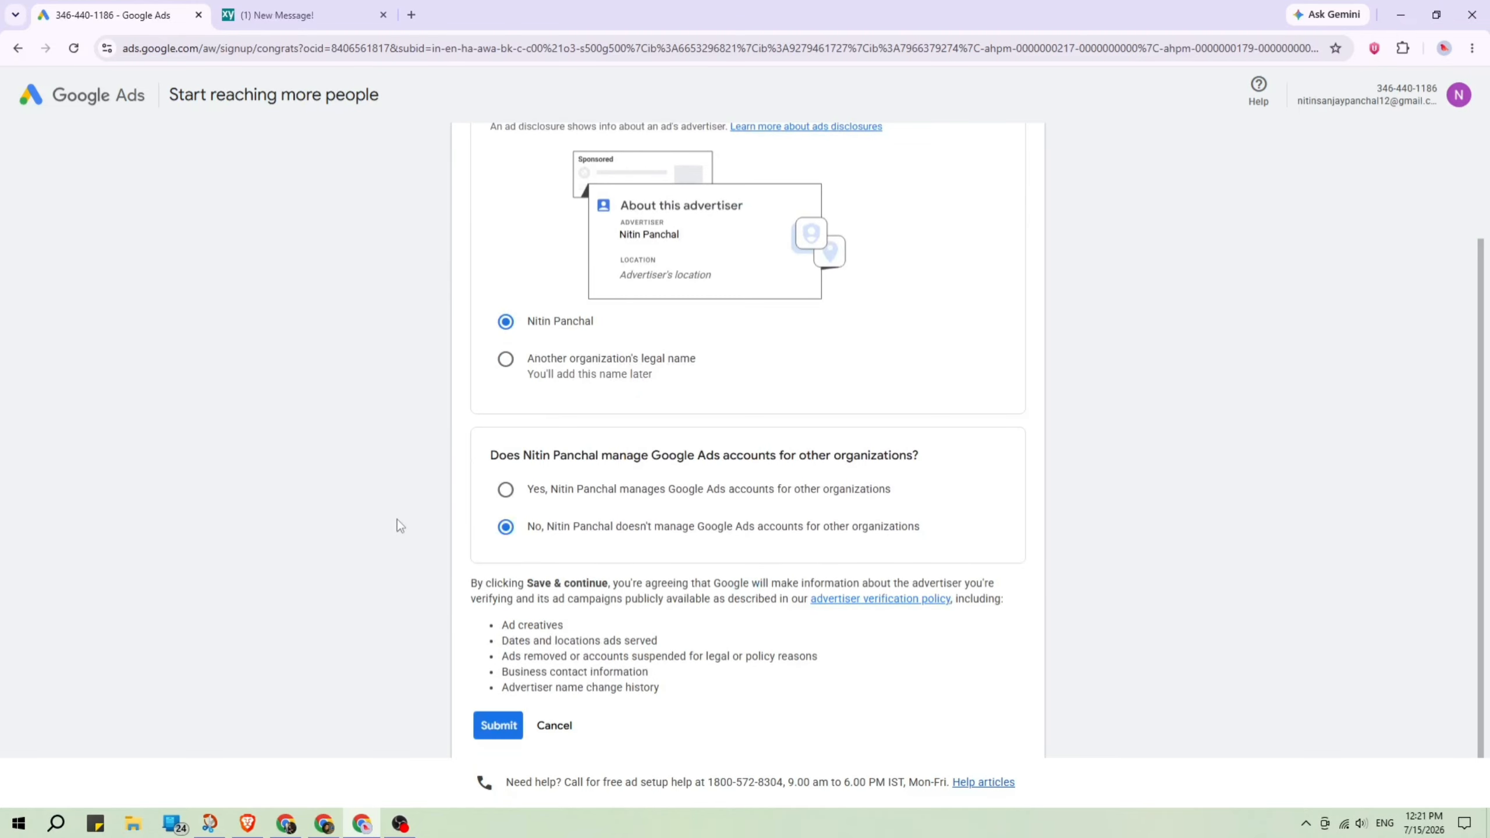
click(498, 725)
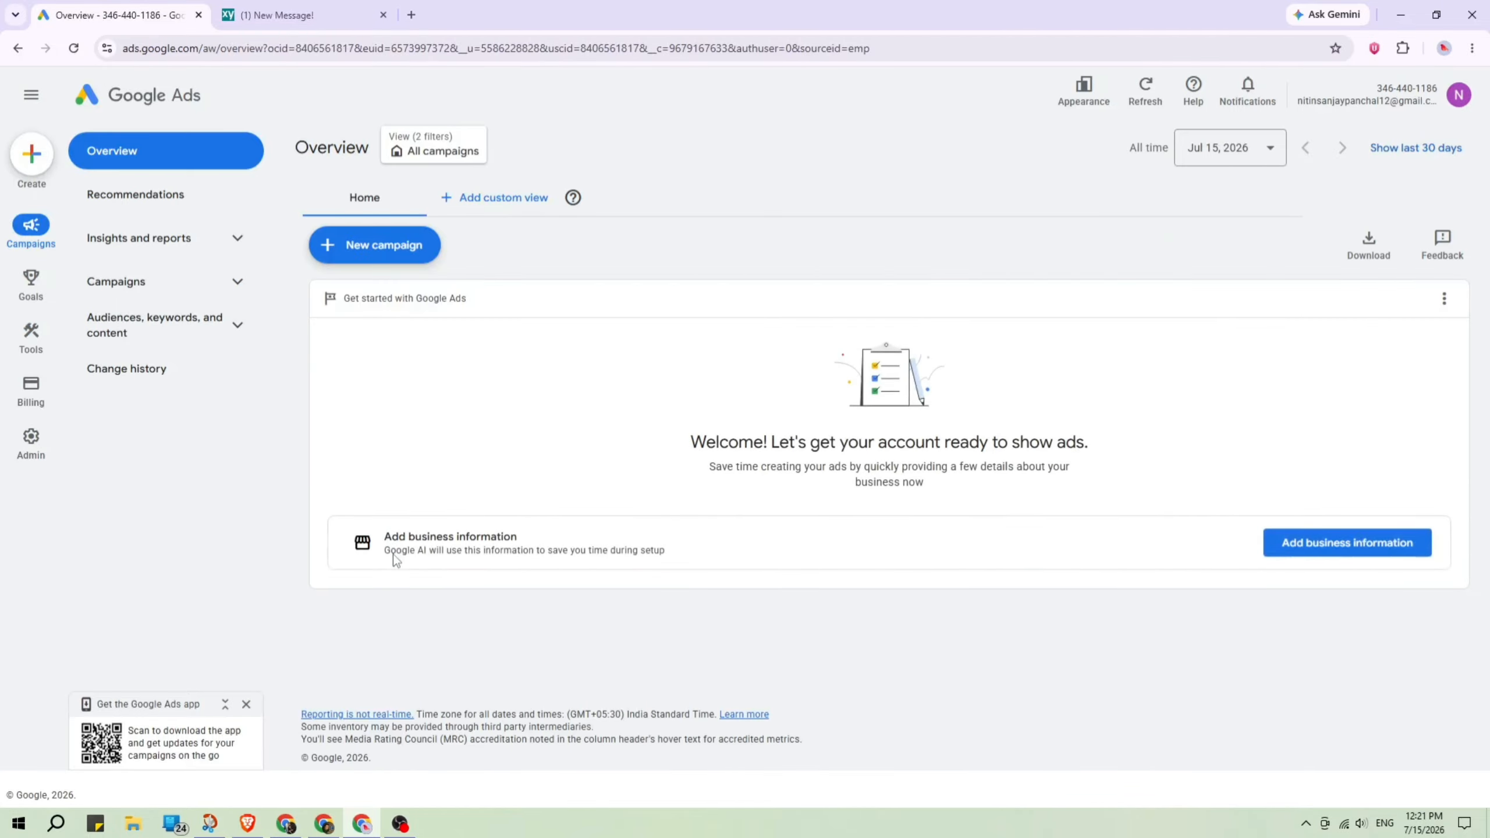
click(248, 705)
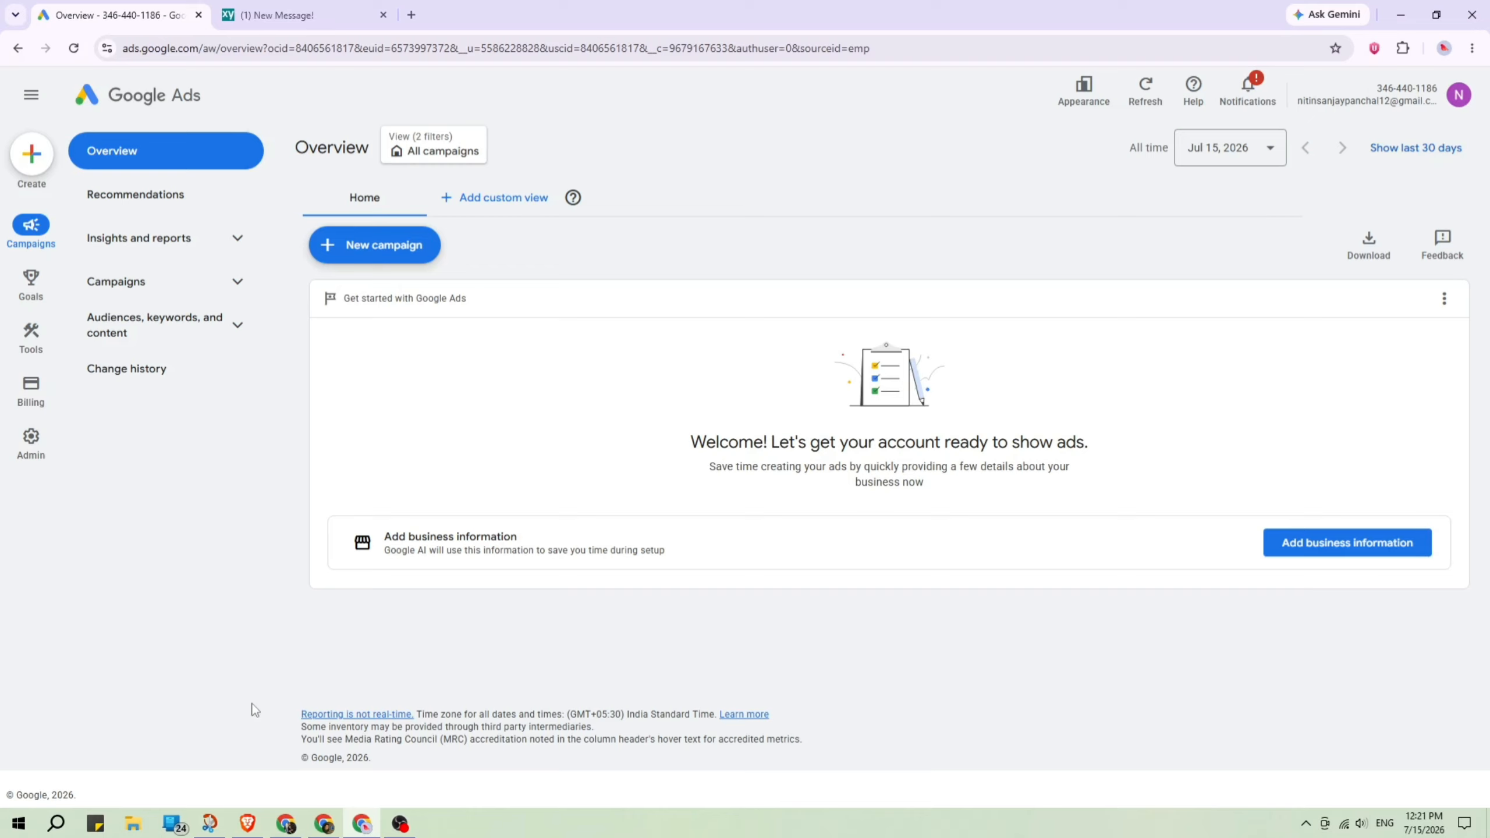